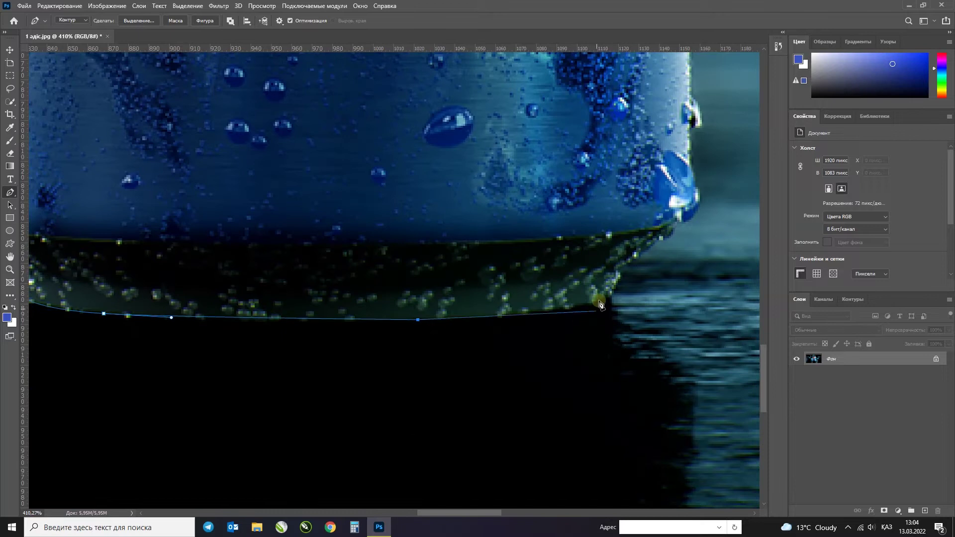
- Continue the Pen tool path around the can's lower-right corner and up its right side to the shoulder
left_click(620, 292)
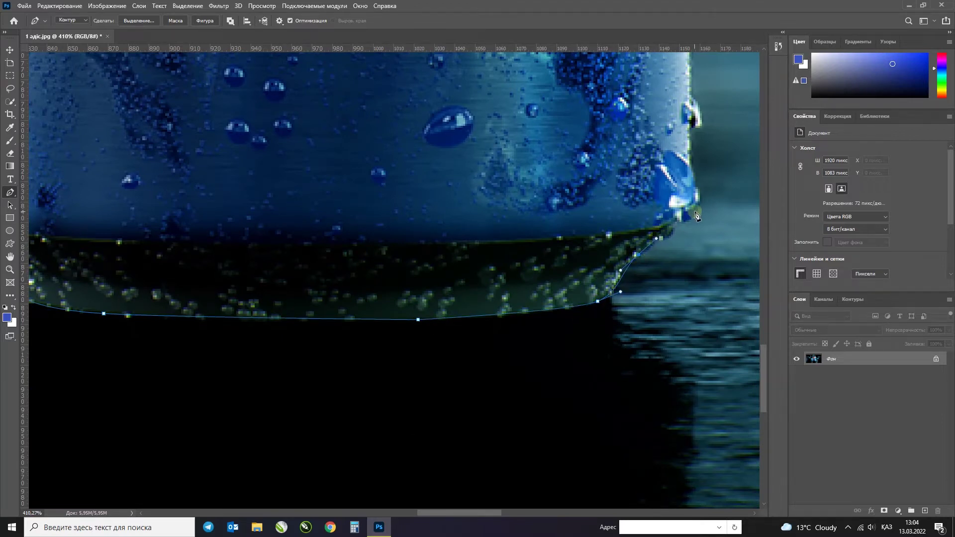
left_click_drag(685, 152, 496, 411)
left_click(463, 234)
left_click_drag(383, 112, 392, 109)
left_click_drag(404, 123, 421, 341)
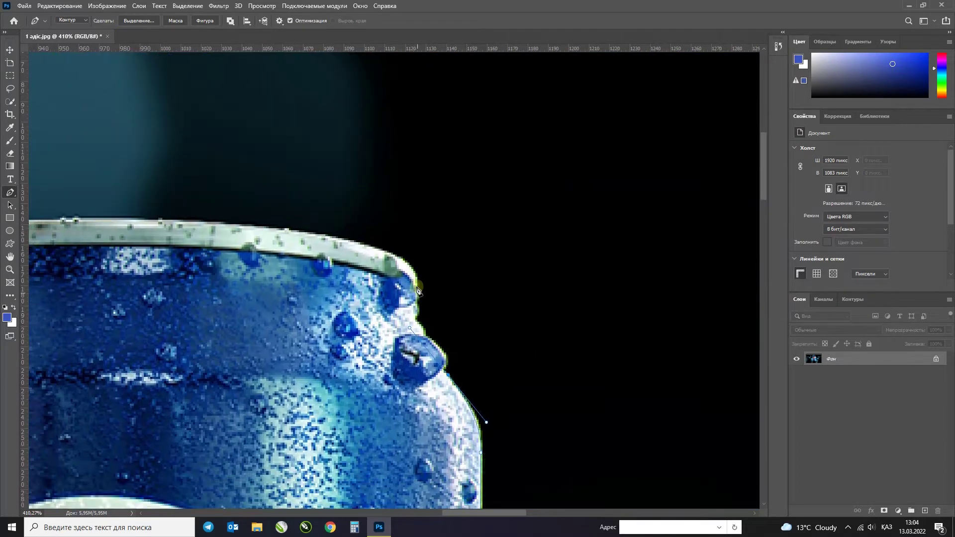
- Trace the can's top rim with curved path segments and close the path at its starting anchor
left_click_drag(299, 238, 642, 232)
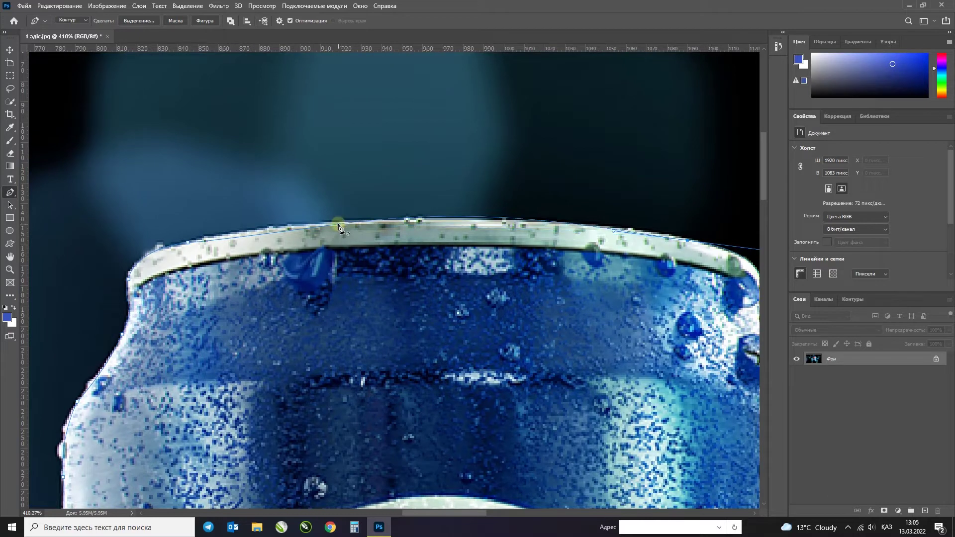
left_click_drag(415, 220, 388, 232)
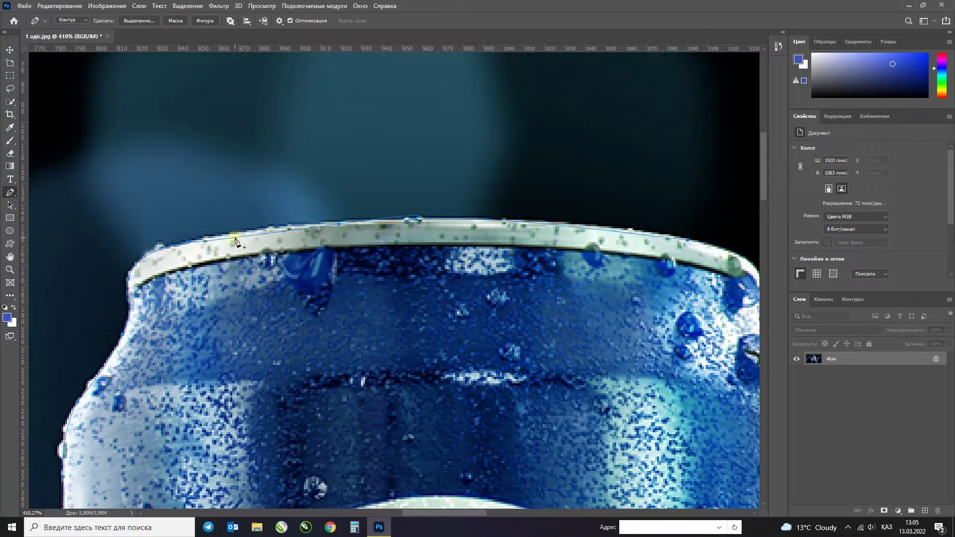
left_click_drag(410, 215, 417, 223)
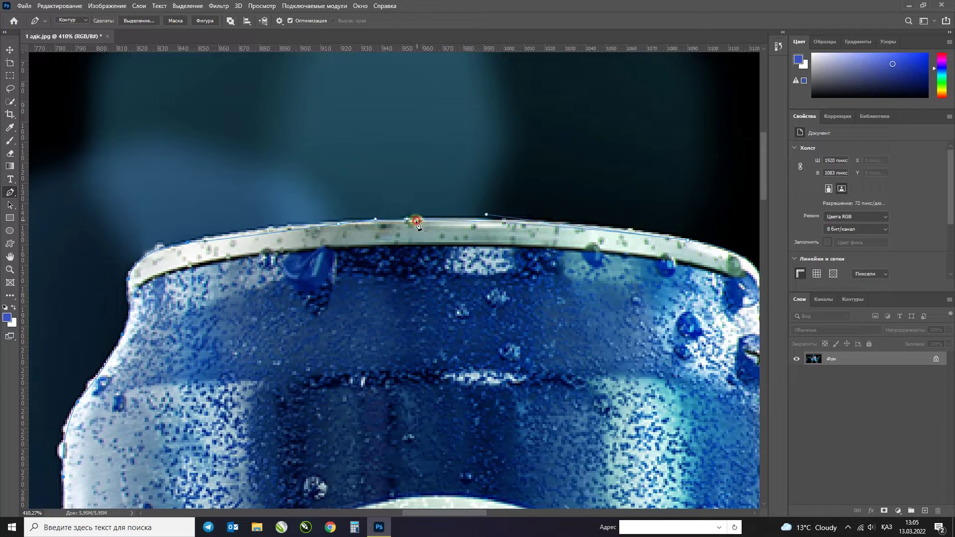
scroll(400, 172, "down", 10)
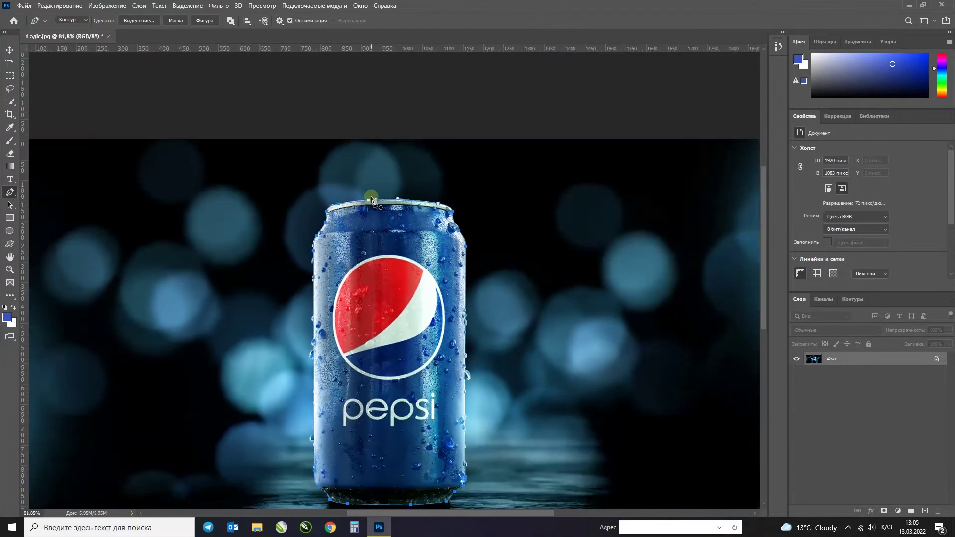
- Turn the can path into a new anti-aliased selection with 0-pixel feather and add it as a layer mask
right_click(392, 223)
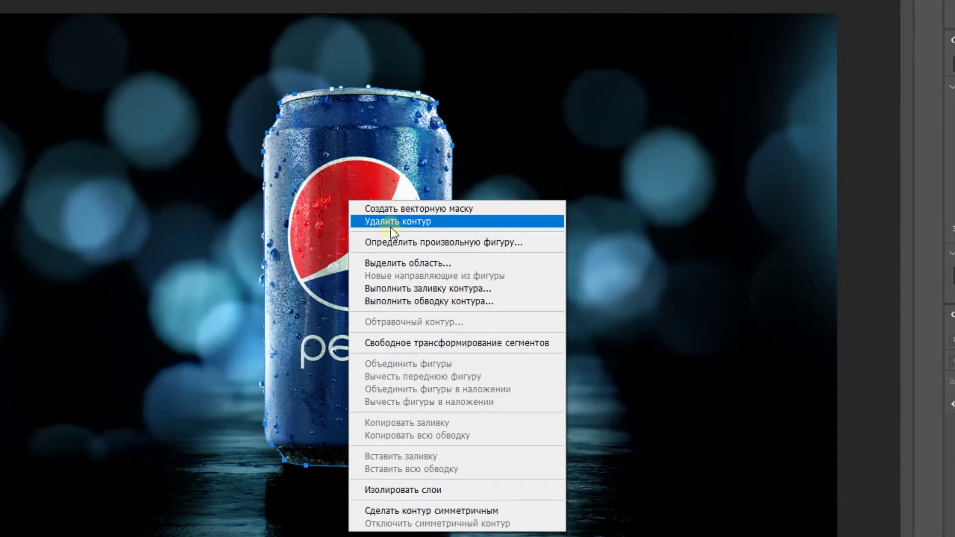
left_click(423, 263)
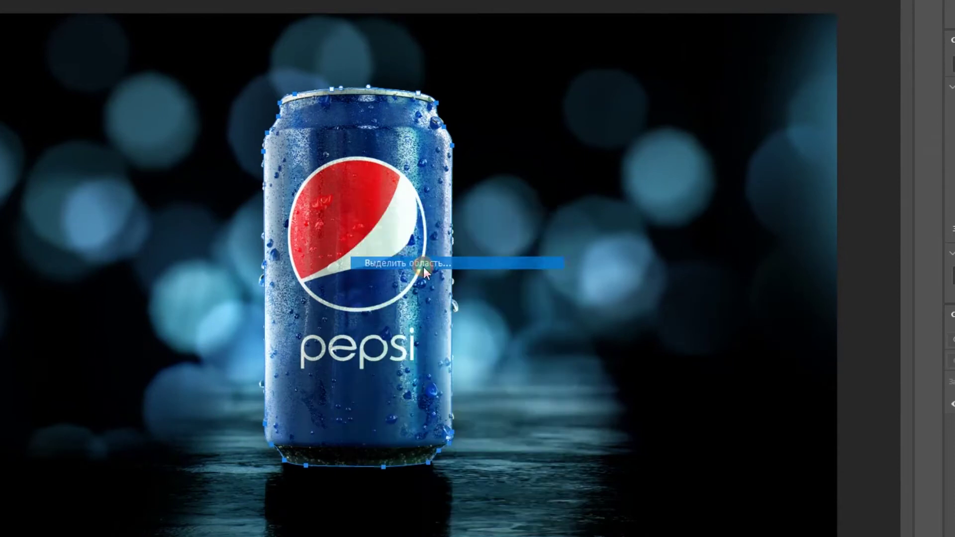
left_click(464, 105)
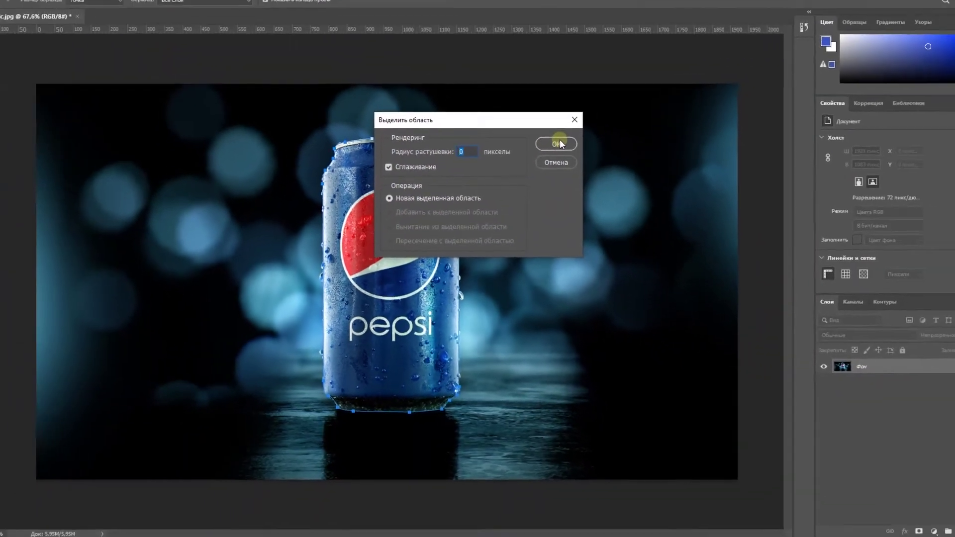
left_click(589, 95)
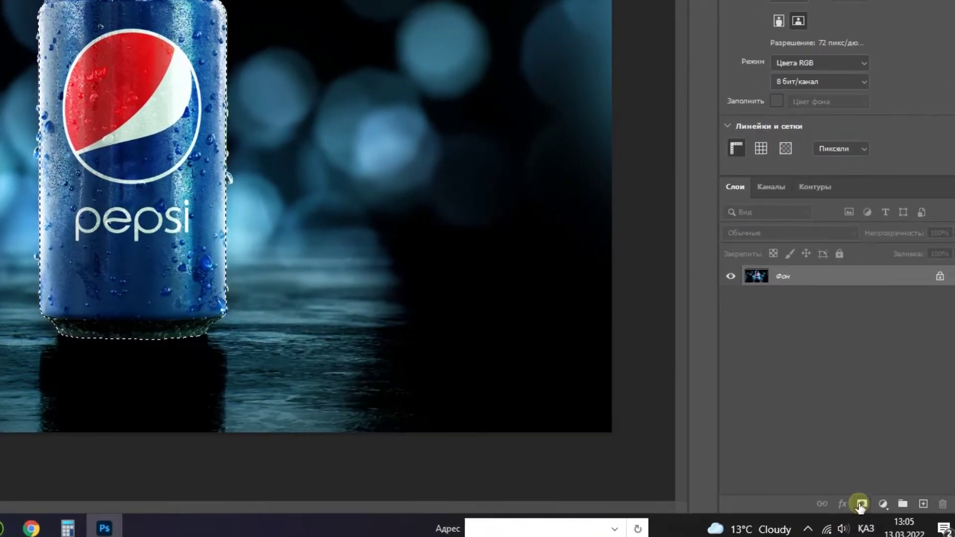
left_click(860, 505)
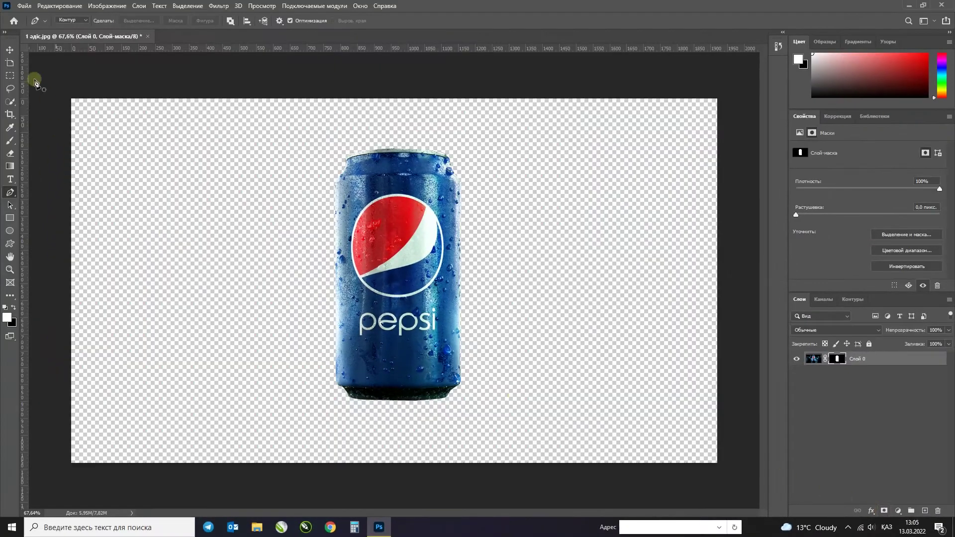
- Move the masked can aside with the Move tool and undo the move
key("v")
left_click_drag(398, 209, 466, 224)
key("ctrl+z")
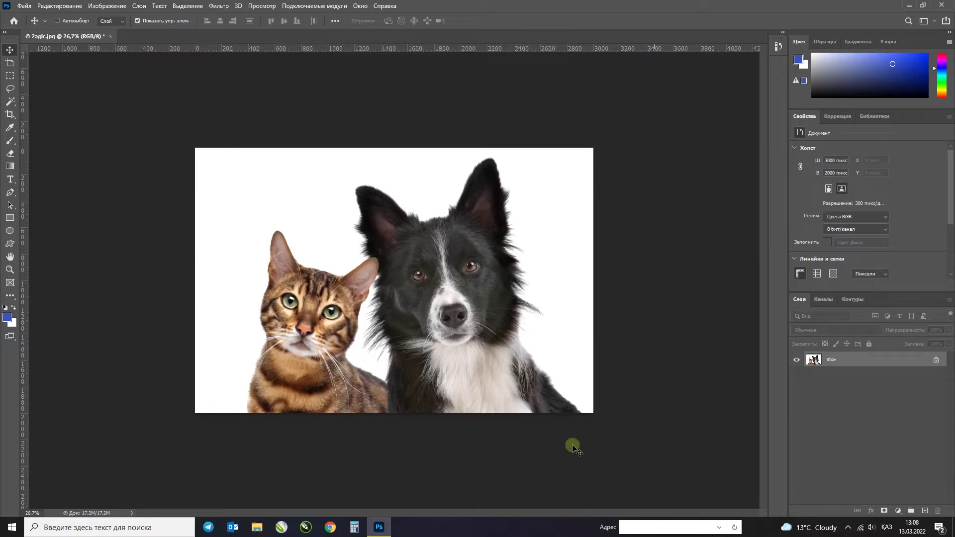
- Select the white background around the cat and dog with the Magic Wand
key("z")
mouse_move(536, 298)
left_mouse_down()
mouse_move(558, 288)
mouse_move(565, 309)
mouse_move(525, 287)
left_mouse_up()
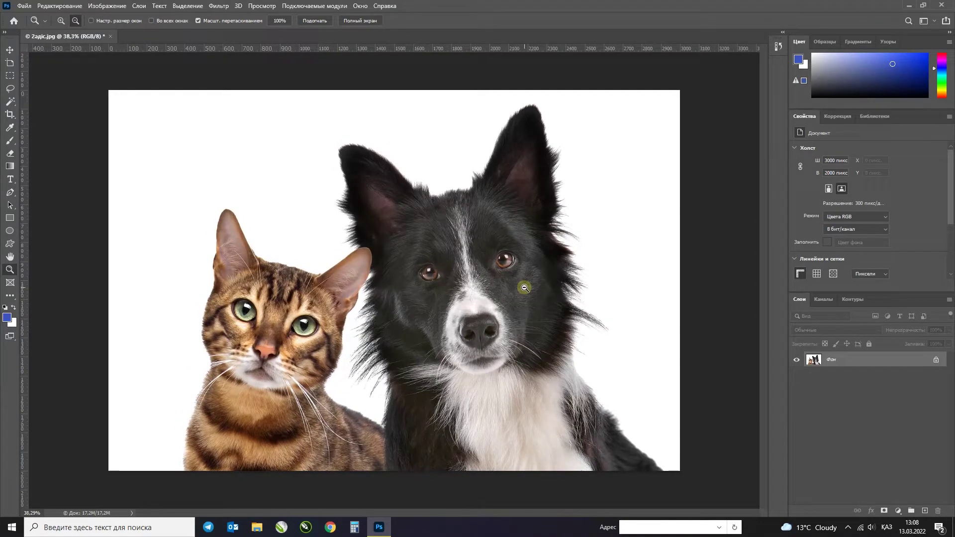
left_click(10, 103)
left_click(245, 144)
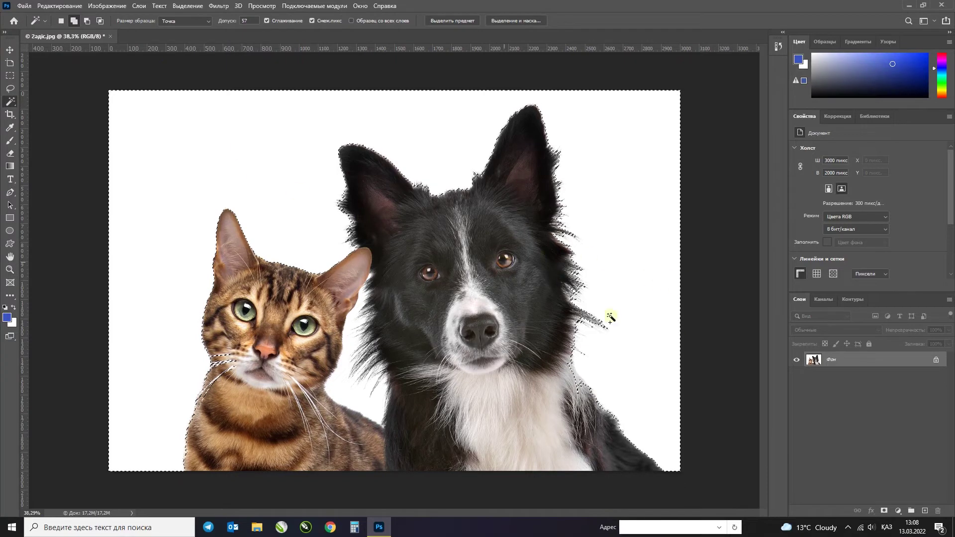
- Convert the locked background into a regular layer, delete the selected white area and deselect
double_click(838, 360)
key("Return")
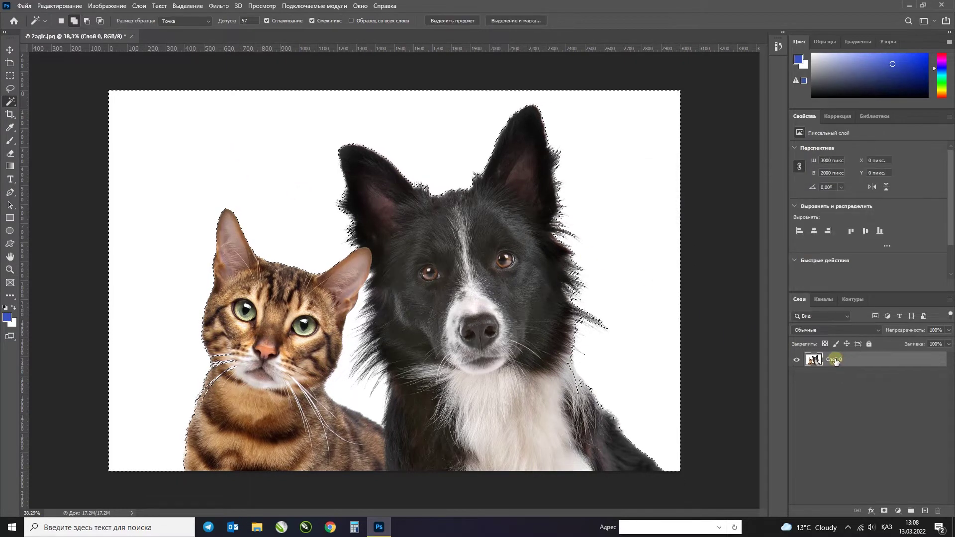
key("Delete")
key("ctrl+d")
- Add a layer beneath the pets, fill it with a vertical blue-to-white gradient and inspect the fur edges
left_click(924, 510)
left_click_drag(860, 362, 867, 430)
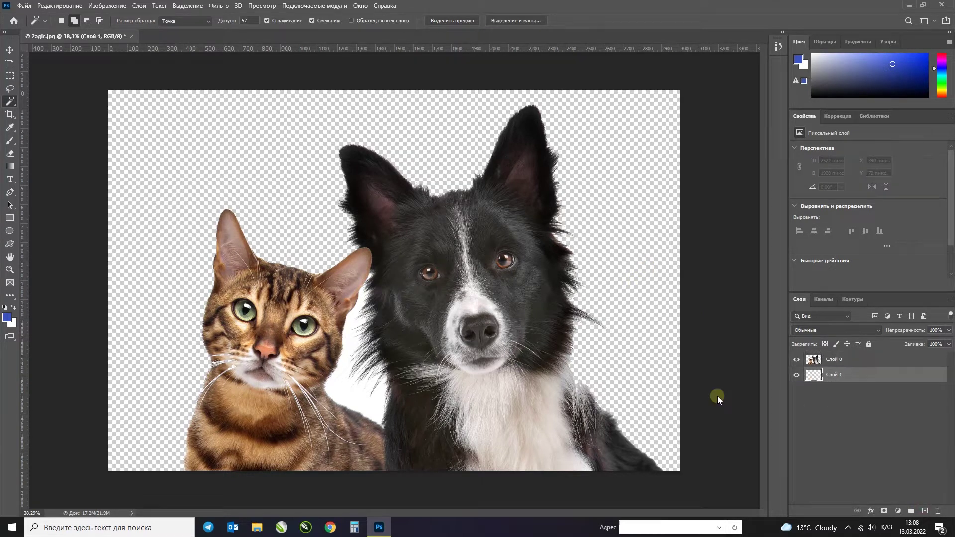
left_click(10, 171)
left_click_drag(439, 158, 439, 363)
key("ctrl+plus")
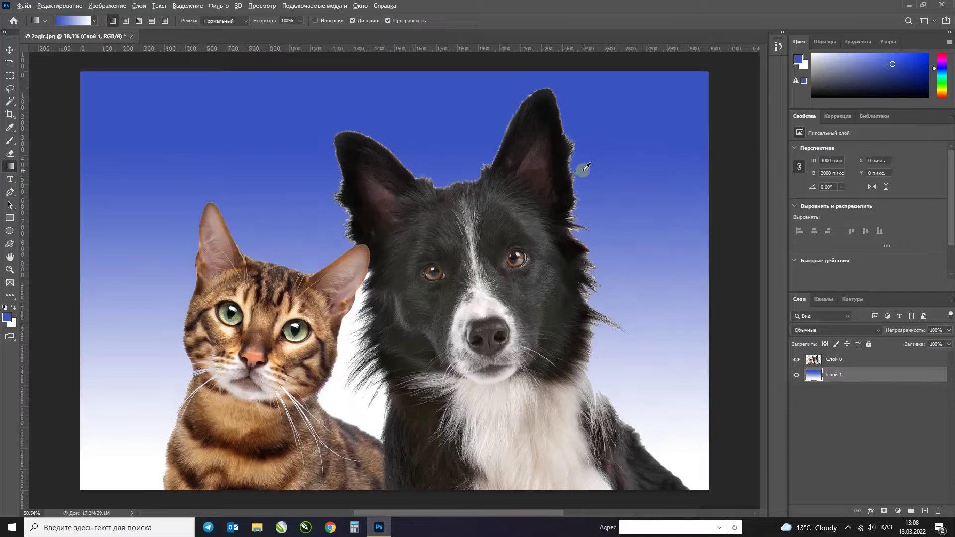
scroll(586, 167, "up", 3)
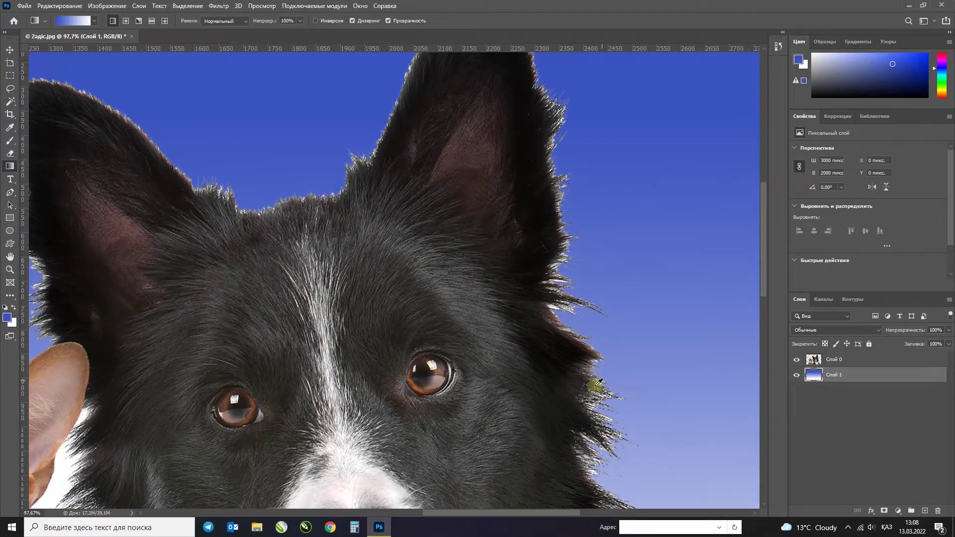
scroll(492, 261, "down", 5)
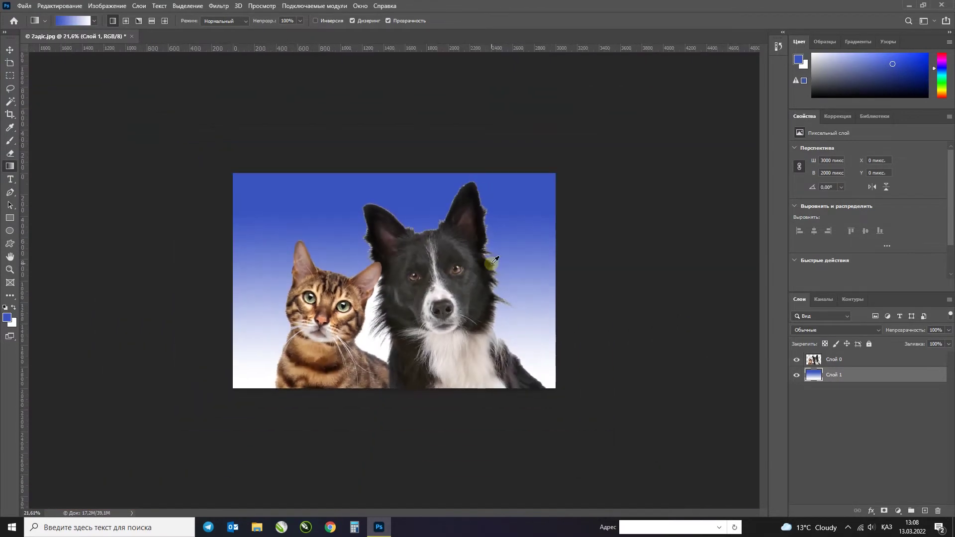
- Undo the gradient, the added layer and the white background removal to restore the original photo
key("ctrl+z")
key("ctrl+z")
key("ctrl+z")
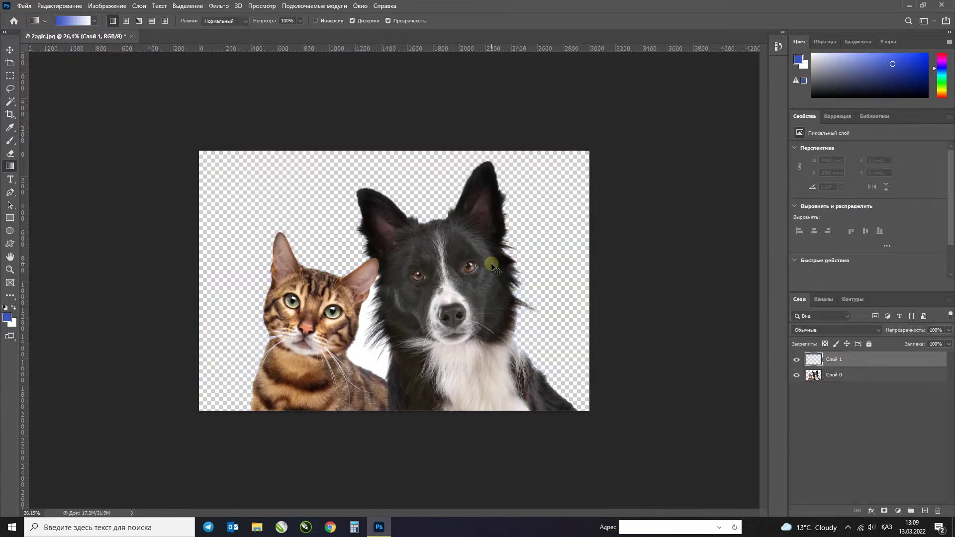
key("ctrl+z")
key("ctrl+z")
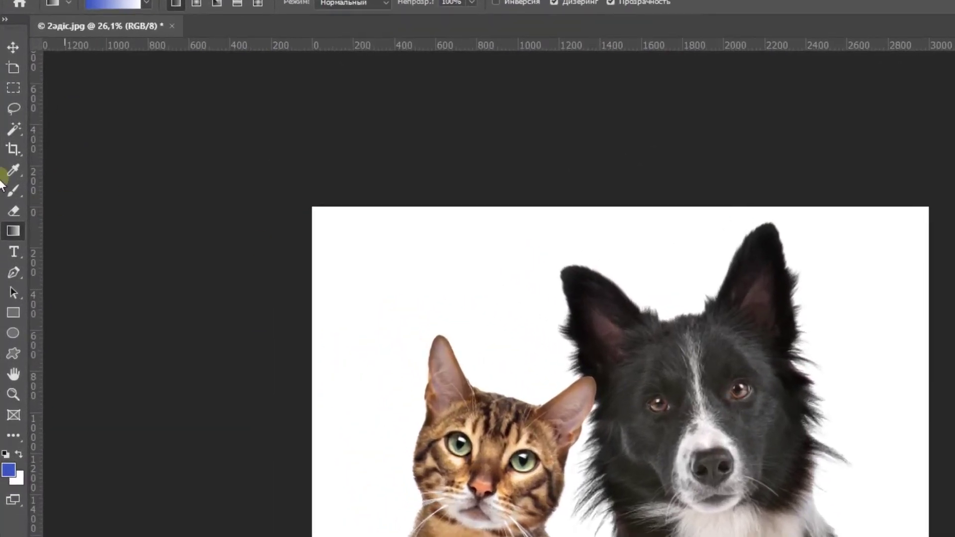
- Draw a loose Lasso selection around the cat and dog and open it in Select and Mask
left_click(13, 109)
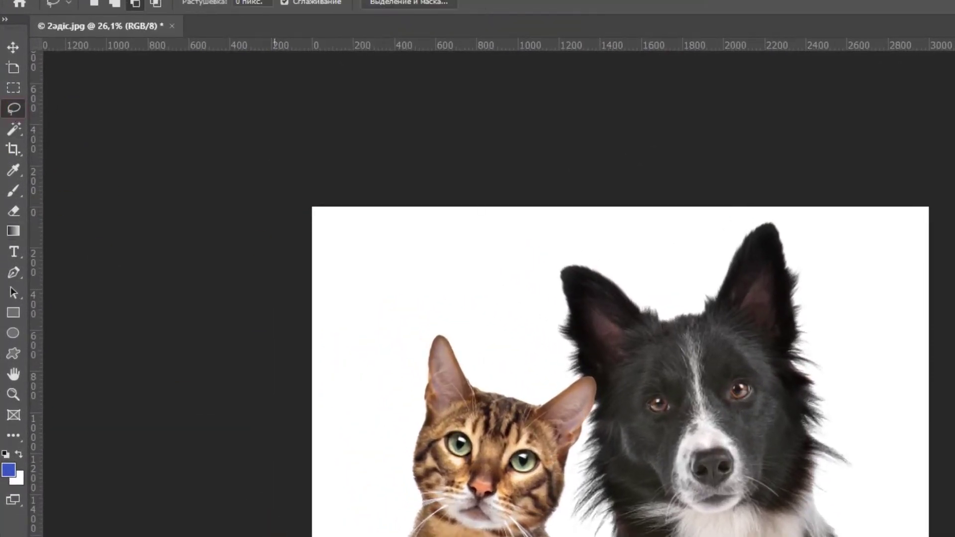
mouse_move(351, 536)
left_mouse_down()
mouse_move(395, 299)
mouse_move(670, 239)
left_mouse_up()
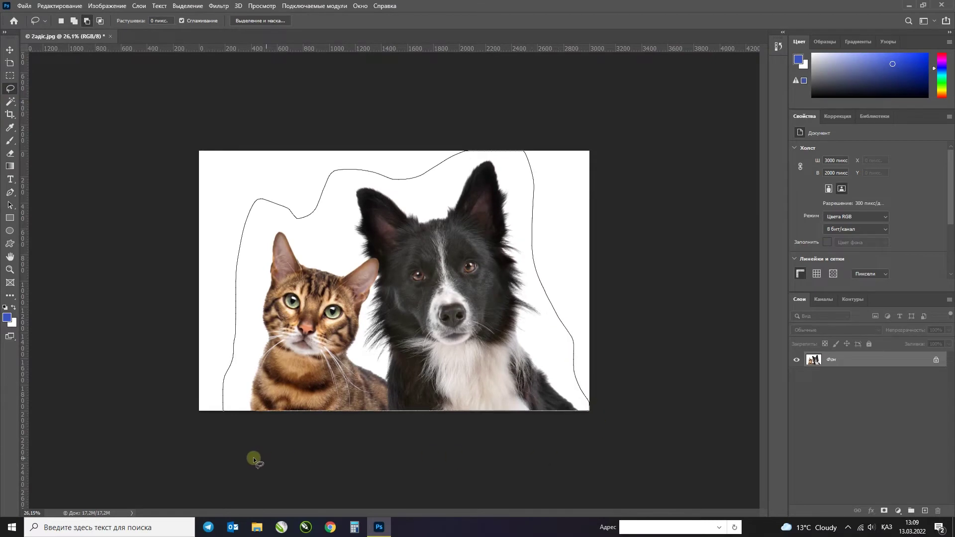
left_click_drag(224, 449, 225, 449)
left_click(187, 6)
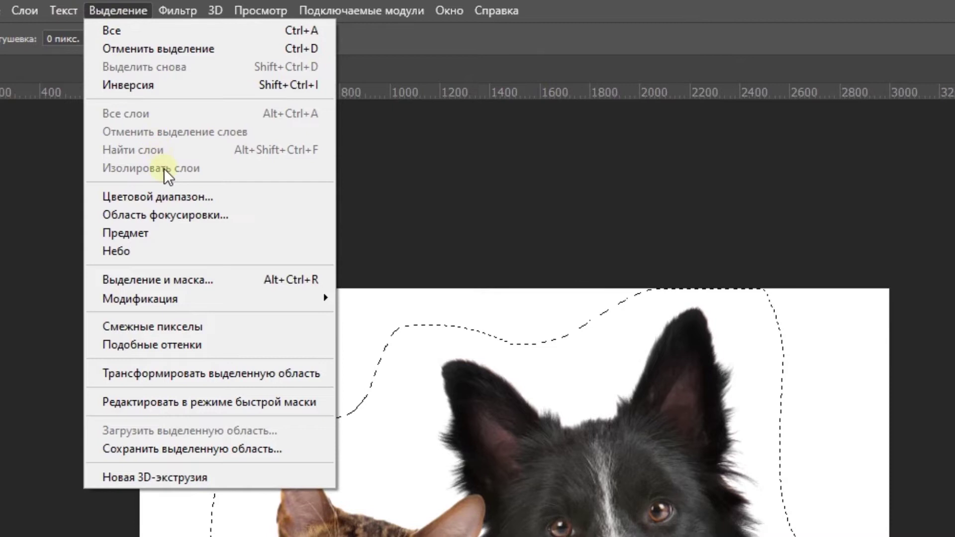
left_click(171, 282)
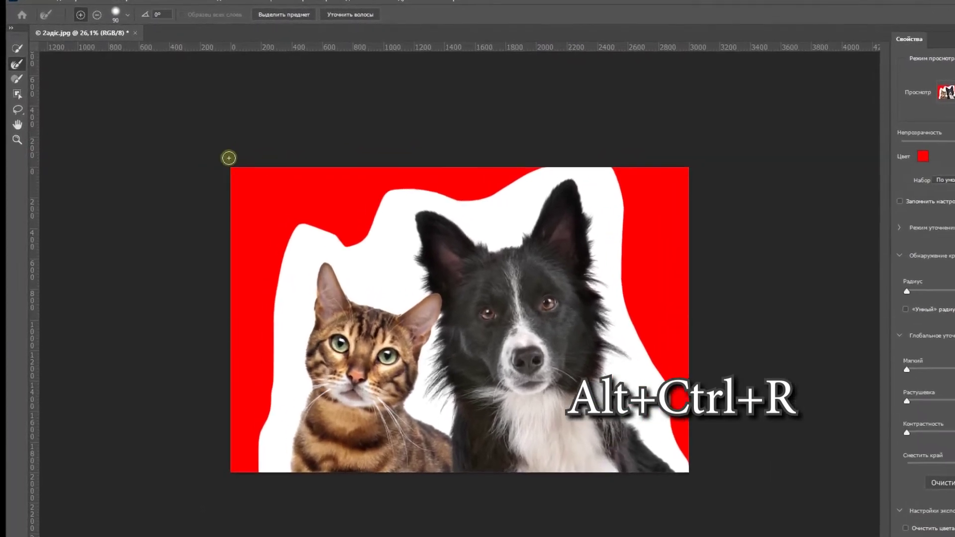
- Try painting over the white area beside the cat's chest with the Brush tool
left_click(16, 73)
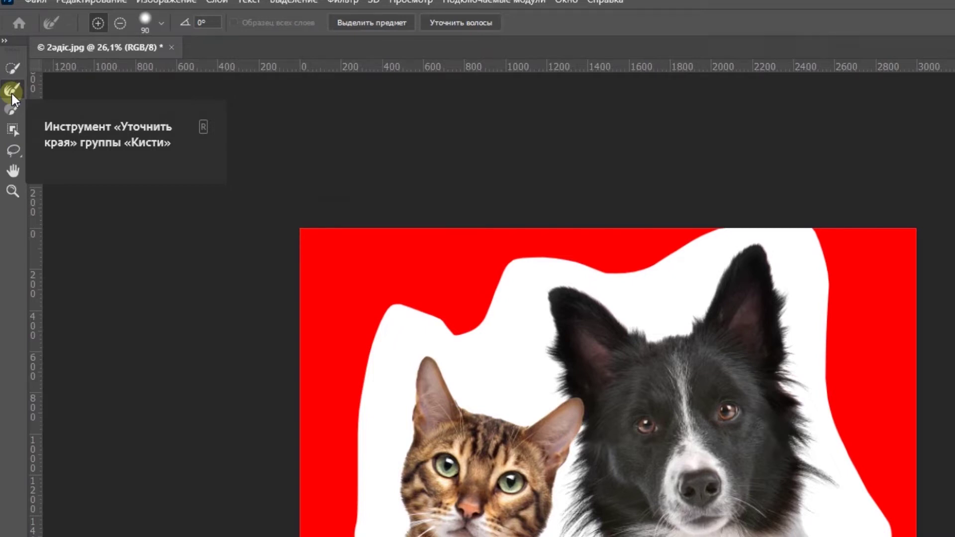
left_click(12, 95)
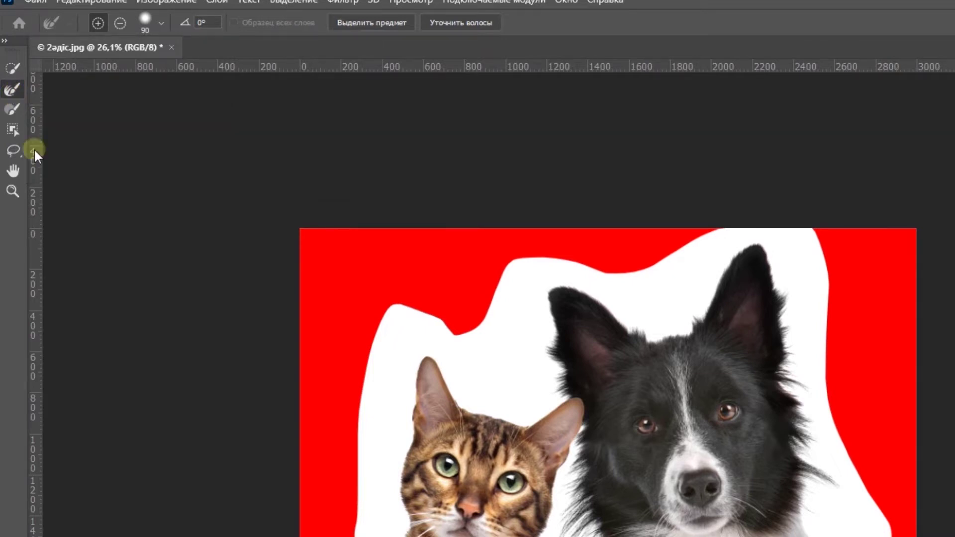
key("z")
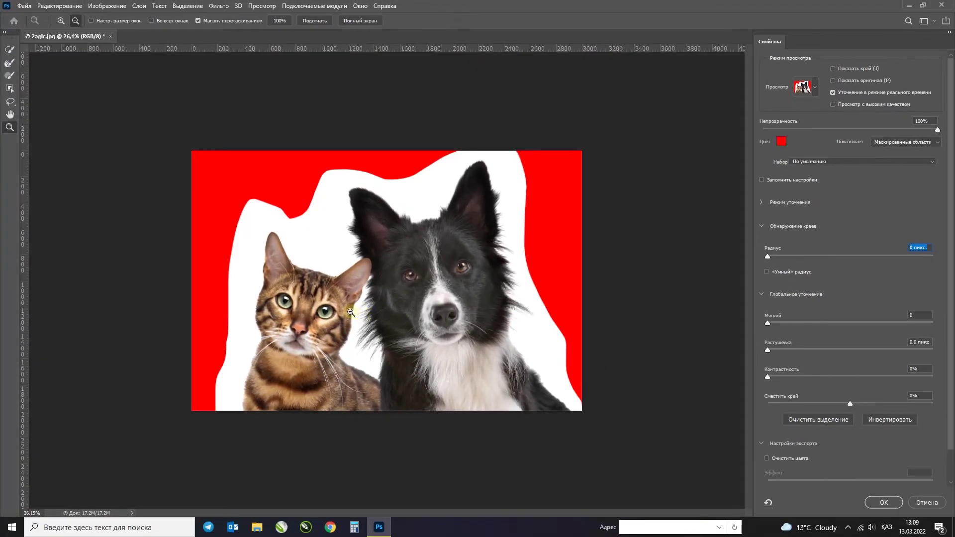
left_click_drag(351, 312, 398, 330)
left_click_drag(275, 253, 429, 151)
left_click_drag(293, 386, 405, 192)
left_click(8, 74)
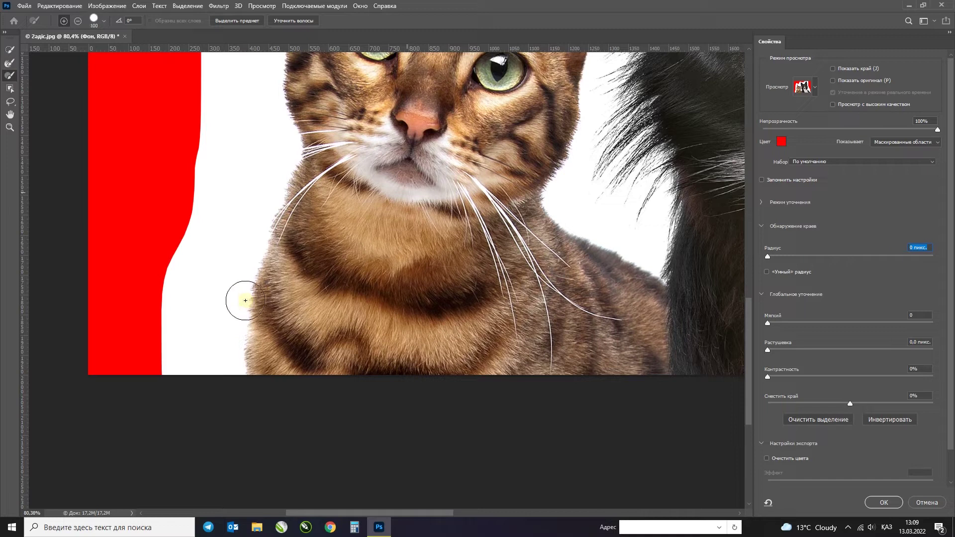
mouse_move(241, 342)
left_mouse_down()
mouse_move(242, 269)
mouse_move(230, 336)
mouse_move(214, 319)
left_mouse_up()
left_click_drag(239, 248, 225, 367)
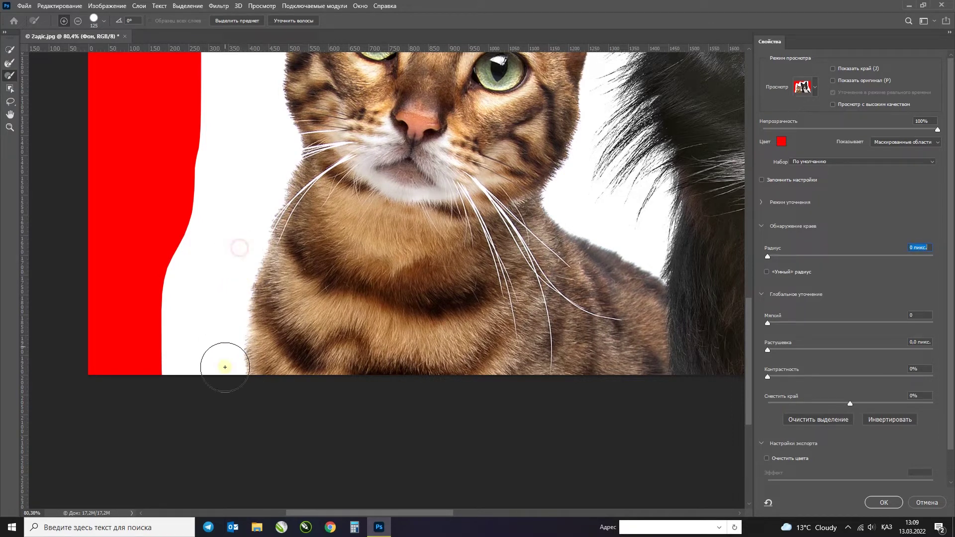
- Mask out the white area along the left edge of the cat's chest with the Refine Edge Brush
left_click(11, 64)
mouse_move(238, 198)
left_mouse_down()
mouse_move(216, 371)
mouse_move(235, 252)
mouse_move(228, 358)
mouse_move(252, 227)
mouse_move(227, 391)
mouse_move(237, 331)
left_mouse_up()
mouse_move(254, 223)
left_mouse_down()
mouse_move(286, 149)
mouse_move(274, 188)
left_mouse_up()
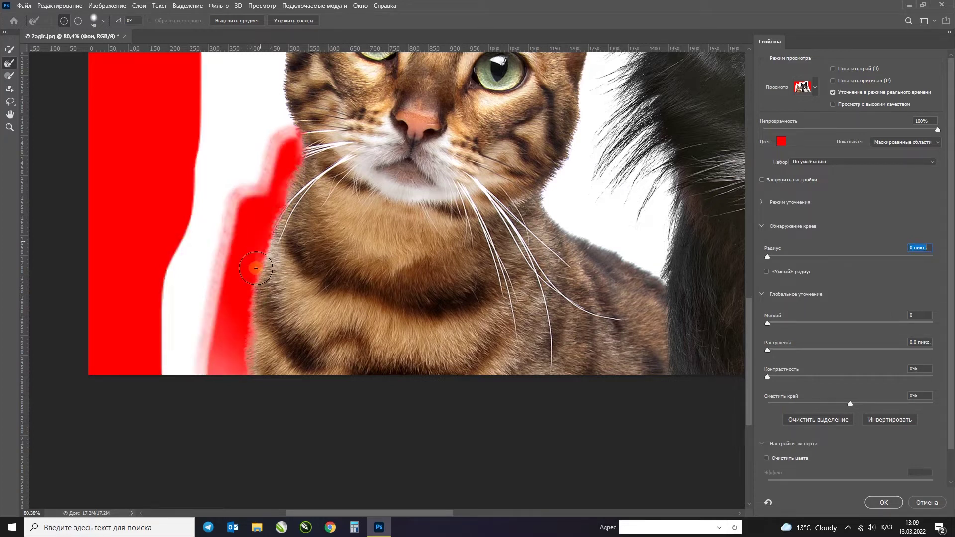
scroll(298, 209, "up", 5)
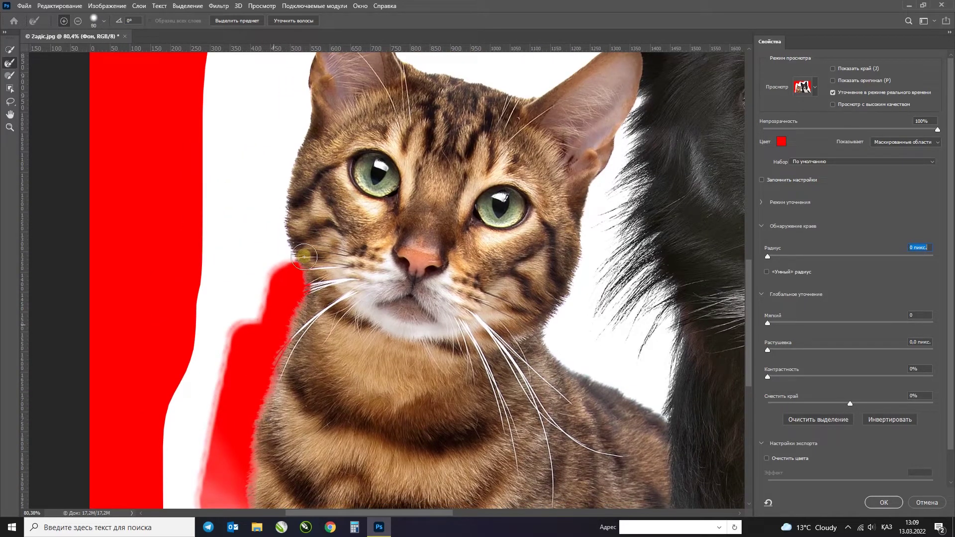
- Refine the left edge of the cat's face up toward its ear, using a larger brush
mouse_move(296, 260)
left_mouse_down()
mouse_move(281, 195)
mouse_move(304, 95)
mouse_move(275, 190)
mouse_move(273, 310)
mouse_move(271, 285)
mouse_move(233, 411)
mouse_move(264, 241)
mouse_move(232, 334)
mouse_move(226, 194)
left_mouse_up()
key("]")
key("]")
key("]")
key("]")
mouse_move(201, 356)
left_mouse_down()
mouse_move(229, 251)
mouse_move(171, 325)
mouse_move(216, 117)
left_mouse_up()
- Refine the area above the cat's head, from its left ear across to the dog's left ear
scroll(275, 242, "up", 5)
mouse_move(275, 242)
left_mouse_down()
mouse_move(512, 220)
mouse_move(579, 121)
mouse_move(552, 102)
left_mouse_up()
mouse_move(552, 83)
left_mouse_down()
mouse_move(450, 249)
mouse_move(446, 149)
left_mouse_up()
key("bracketright")
key("bracketright")
mouse_move(440, 159)
left_mouse_down()
mouse_move(416, 356)
mouse_move(311, 280)
mouse_move(405, 337)
left_mouse_up()
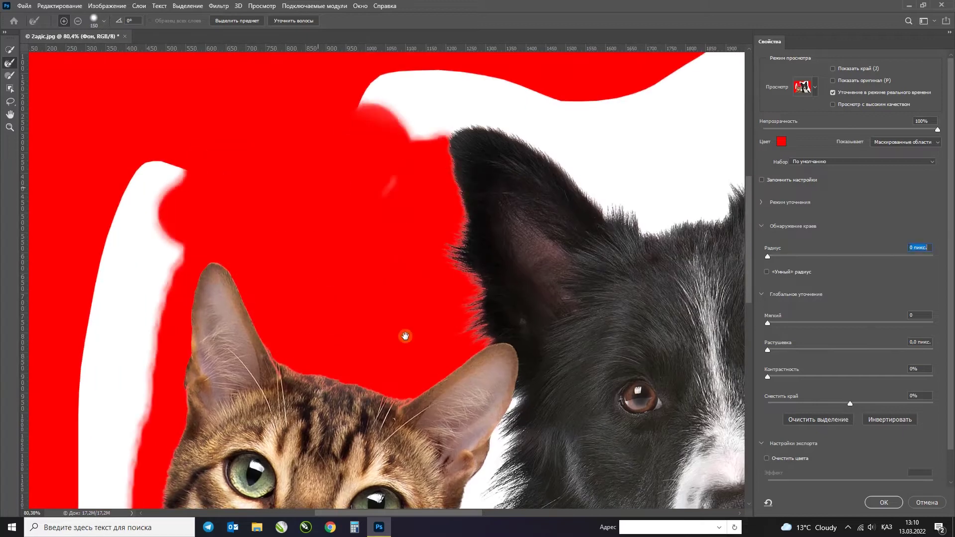
- Refine the fur edge along the dog's left ear and the top of its head with a smaller brush
scroll(436, 249, "up", 3)
scroll(437, 249, "right", 4)
key("bracketleft")
key("bracketleft")
key("bracketleft")
key("bracketleft")
mouse_move(437, 249)
left_mouse_down()
mouse_move(539, 305)
mouse_move(519, 313)
mouse_move(479, 249)
mouse_move(523, 188)
left_mouse_up()
- Refine the fur edge from the dog's right ear down the right side of its head and body
scroll(452, 164, "right", 5)
scroll(452, 164, "up", 1)
key("bracketright")
mouse_move(452, 164)
left_mouse_down()
mouse_move(522, 249)
mouse_move(512, 249)
mouse_move(632, 516)
left_mouse_up()
scroll(522, 250, "down", 3)
scroll(522, 250, "right", 2)
scroll(511, 249, "down", 3)
scroll(512, 249, "right", 1)
left_click_drag(618, 426, 486, 234)
- Enlarge the Refine Edge Brush and clear the remaining white areas outside the dog's outline
key("bracketright")
key("bracketright")
key("bracketright")
key("bracketright")
mouse_move(422, 224)
left_mouse_down()
mouse_move(545, 422)
mouse_move(477, 129)
left_mouse_up()
left_click_drag(533, 100, 539, 328)
- Clear the remaining white strip outside the cat's outline with the Refine Edge Brush
key("ctrl+minus")
key("ctrl+minus")
scroll(502, 209, "down", 5)
scroll(507, 196, "left", 5)
left_click_drag(291, 109, 251, 219)
- Refine the fur edge and clear the white gap between the cat and the dog with a smaller Refine Edge Brush
scroll(514, 216, "up", 6)
key("bracketleft")
key("bracketleft")
key("bracketleft")
key("bracketleft")
mouse_move(513, 216)
left_mouse_down()
mouse_move(446, 404)
mouse_move(444, 236)
left_mouse_up()
mouse_move(444, 235)
left_mouse_down()
mouse_move(426, 324)
mouse_move(525, 409)
mouse_move(477, 420)
left_mouse_up()
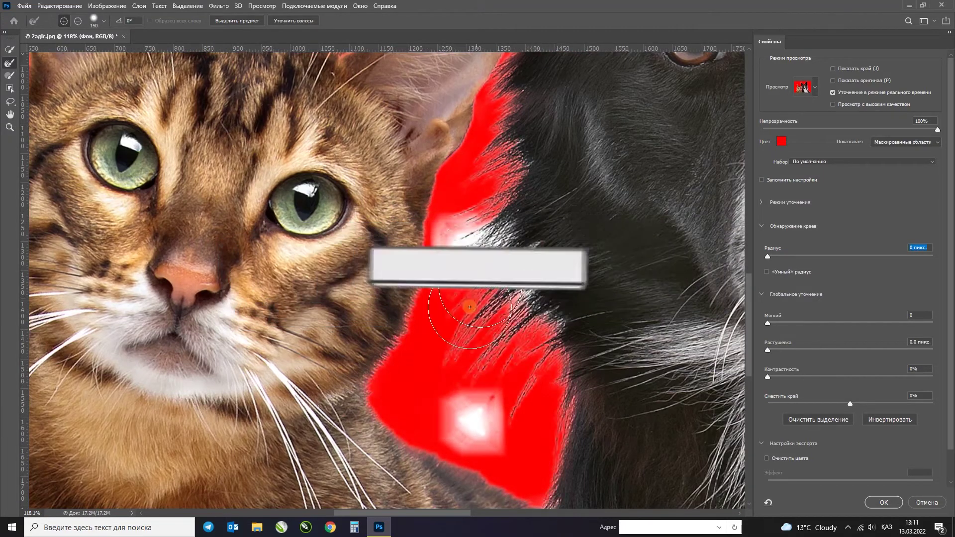
scroll(445, 279, "down", 8)
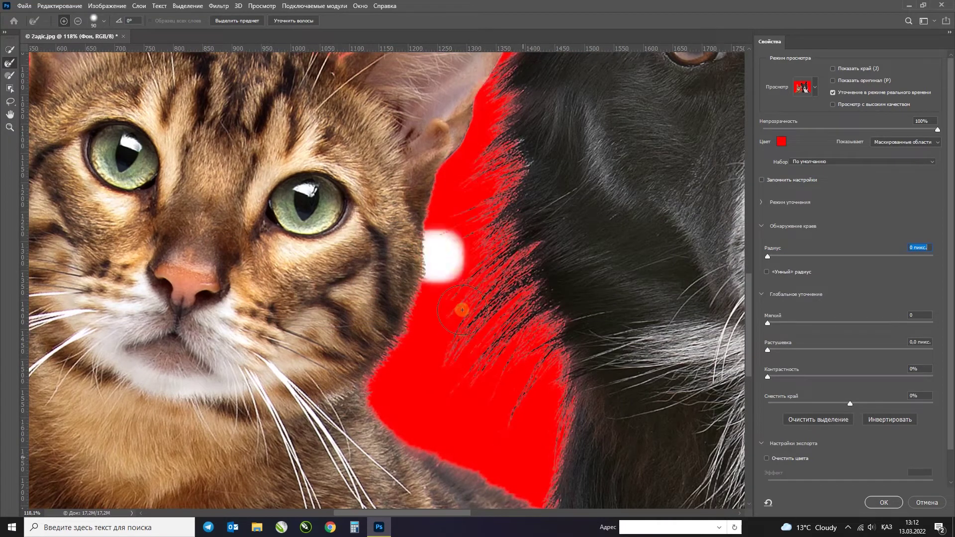
scroll(316, 184, "up", 3)
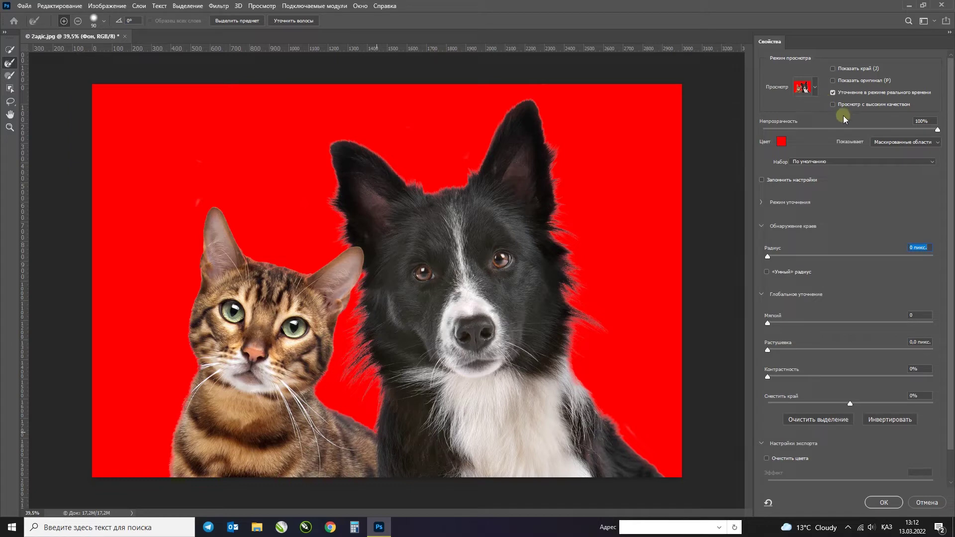
- Enable Decontaminate Colors and output the cat and dog selection to a new layer with a layer mask
scroll(805, 434, "down", 2)
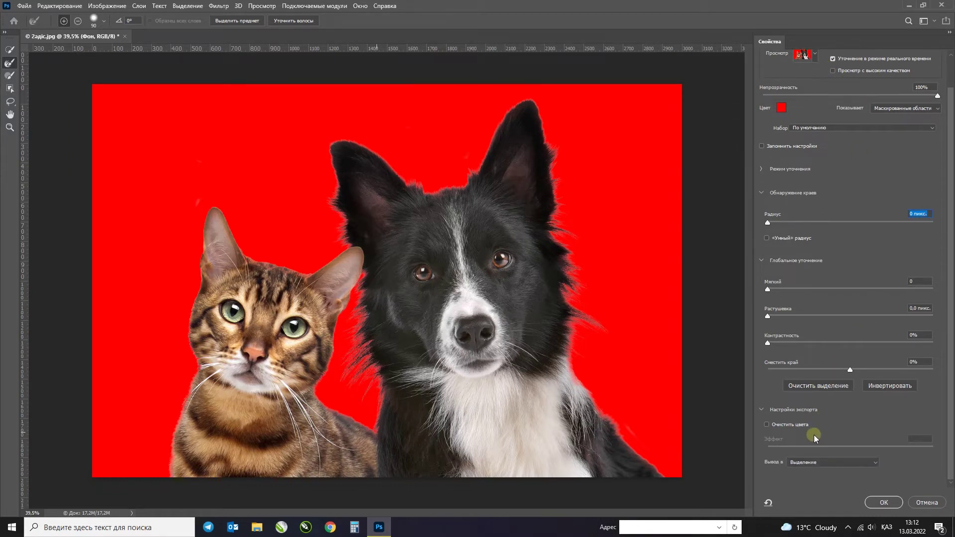
left_click(774, 425)
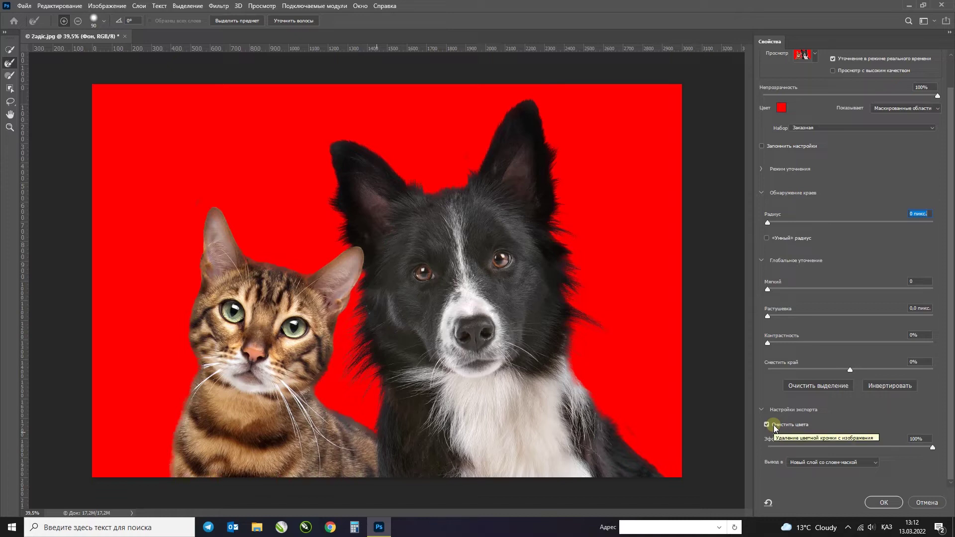
left_click(881, 500)
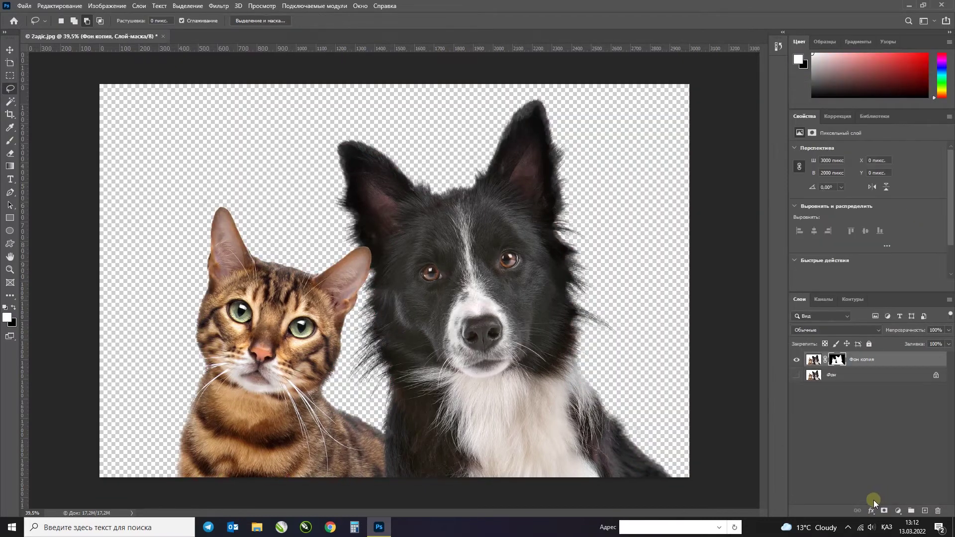
- Fill a new layer with a vertical blue-to-white gradient and place it beneath the cat and dog cutout
left_click(924, 512)
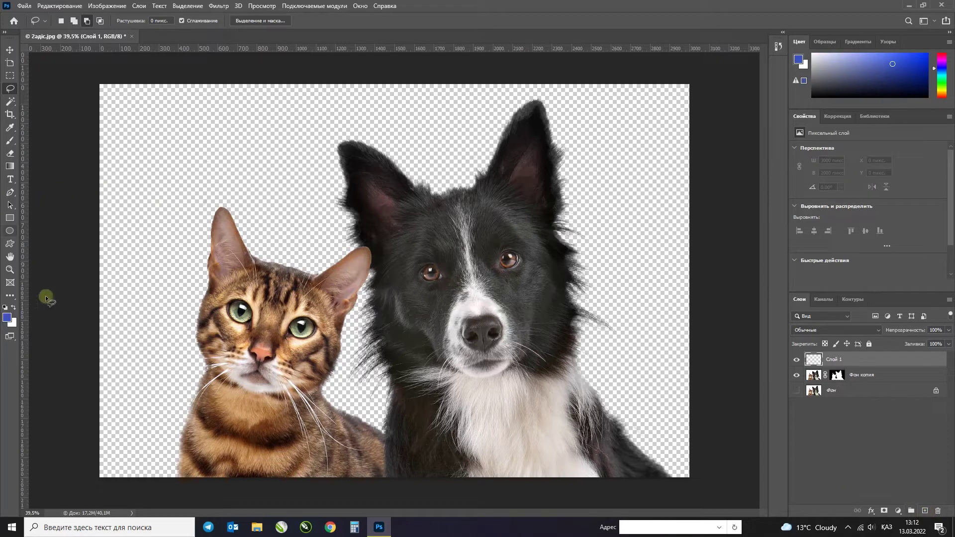
key("g")
mouse_move(393, 144)
left_mouse_down()
mouse_move(404, 410)
mouse_move(494, 416)
left_mouse_up()
mouse_move(875, 358)
left_mouse_down()
mouse_move(883, 391)
mouse_move(880, 358)
mouse_move(868, 359)
left_mouse_up()
key("v")
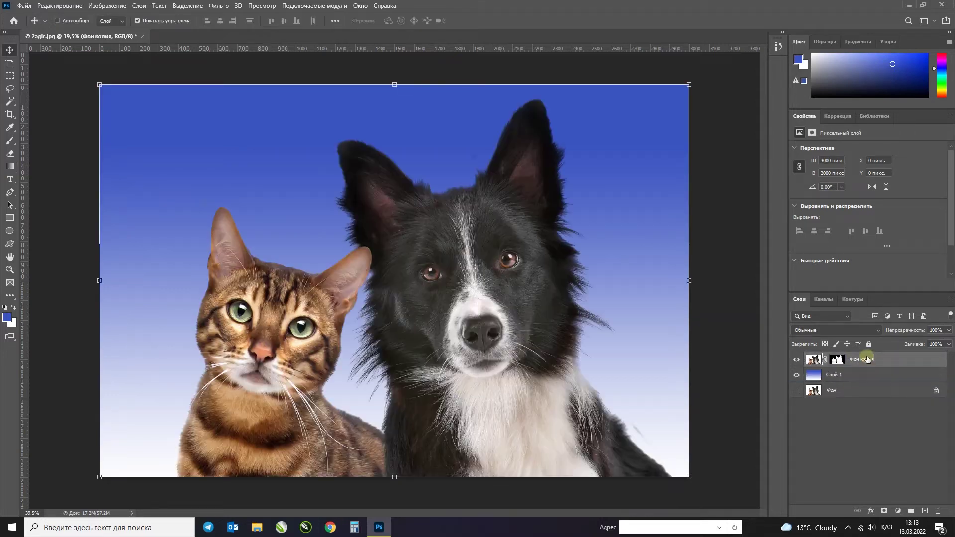
- Inspect the fur edges of the cat and dog cutout against the gradient background
key("z")
left_click_drag(537, 233, 567, 190)
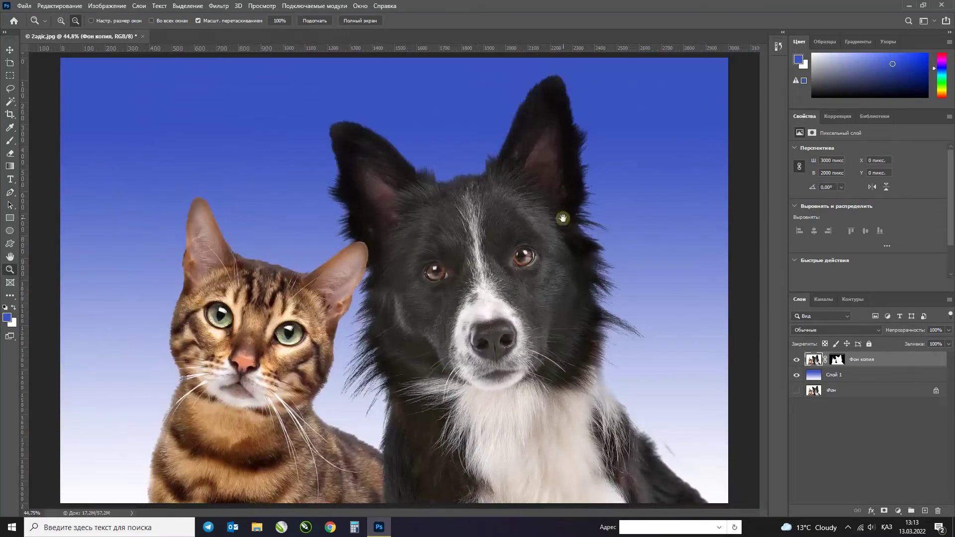
mouse_move(374, 293)
left_mouse_down()
mouse_move(456, 330)
mouse_move(378, 303)
left_mouse_up()
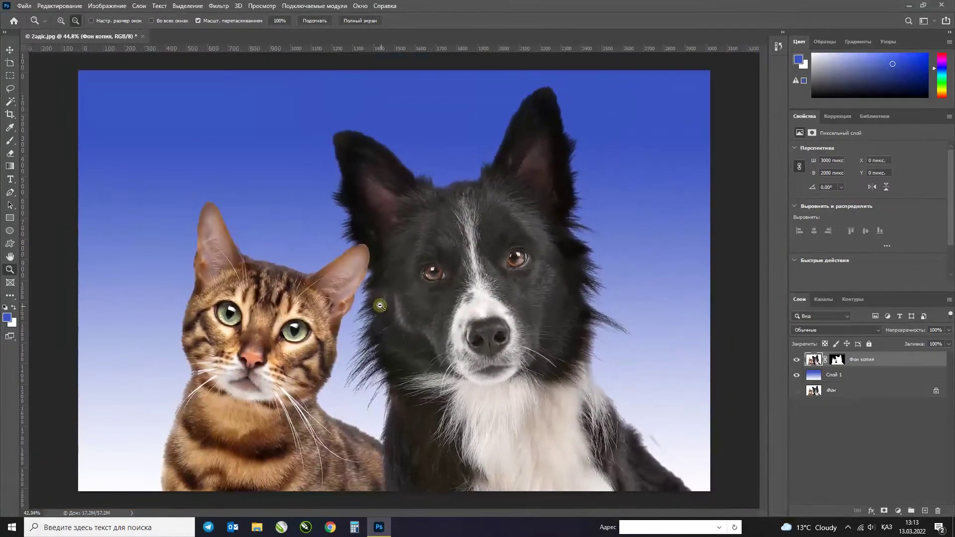
left_click_drag(565, 371, 579, 355)
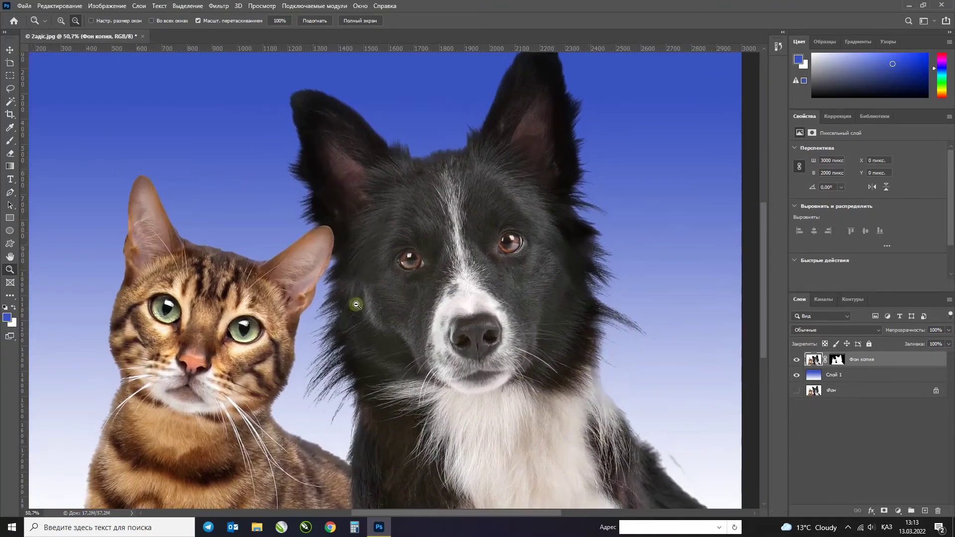
left_click_drag(574, 235, 551, 232)
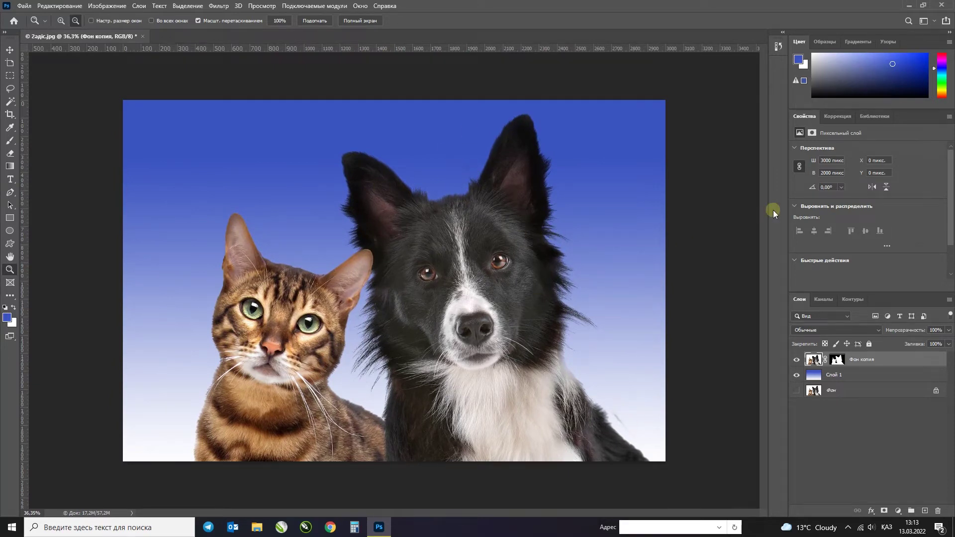
left_click(10, 50)
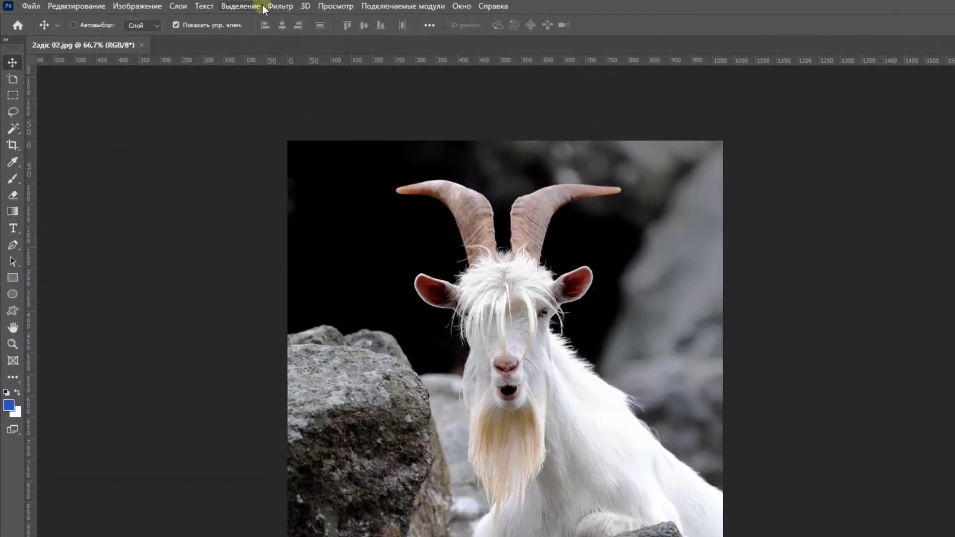
- Select the goat automatically as the subject of 2адіс 02.jpg and open the selection in Select and Mask
left_click(188, 5)
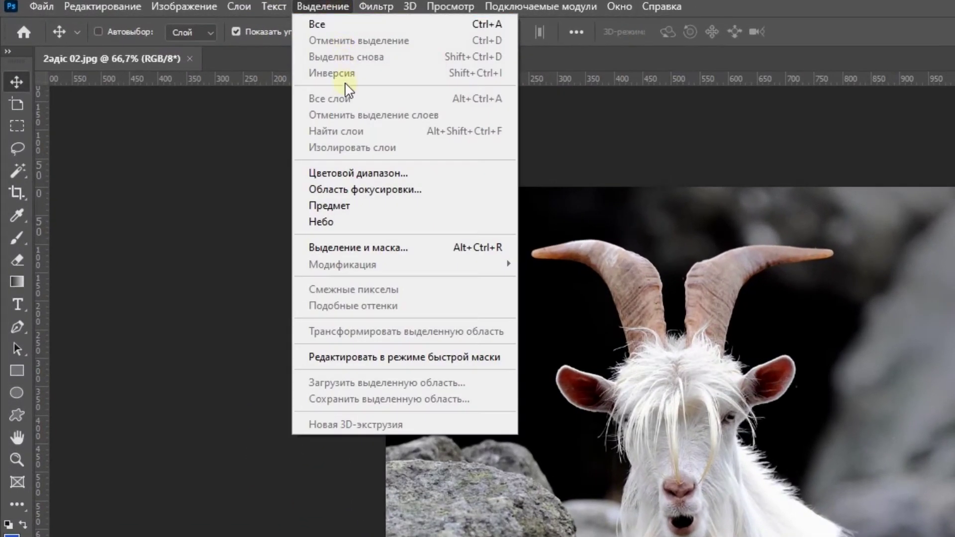
left_click(348, 206)
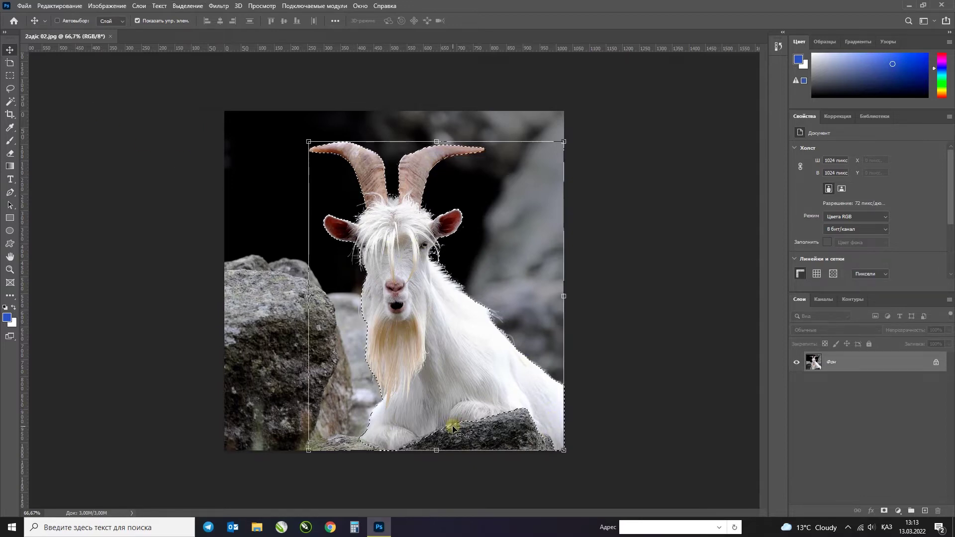
left_click(195, 7)
mouse_move(226, 156)
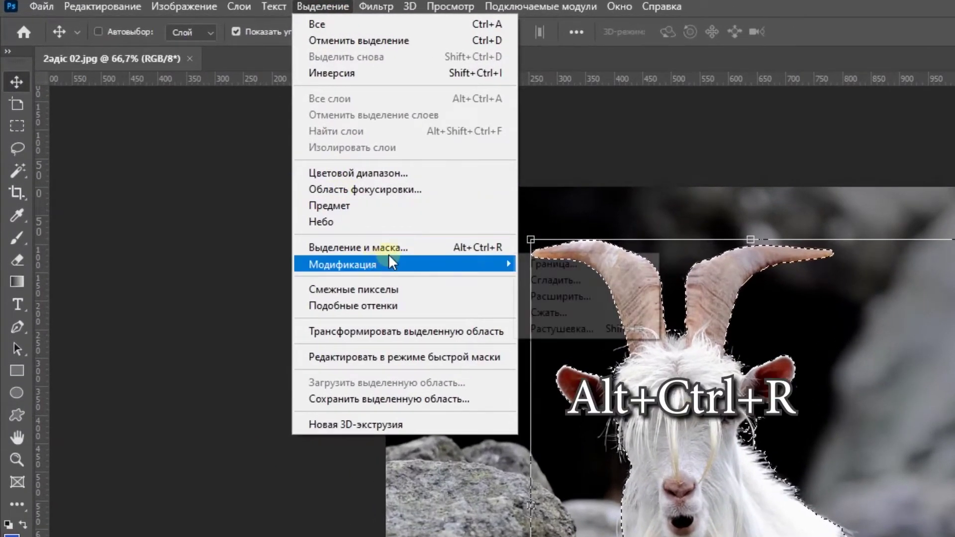
left_click(390, 255)
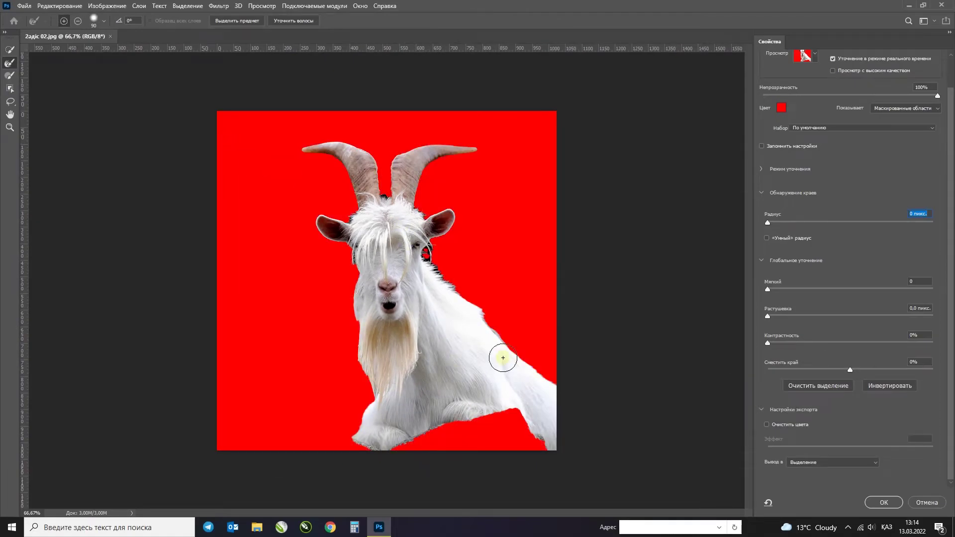
- Refine the hair between the goat's horns and on both sides of its head with a much smaller Refine Edge Brush
key("z")
left_click_drag(385, 198, 454, 255)
left_click(9, 63)
key("bracketleft")
key("bracketleft")
key("bracketleft")
key("bracketleft")
key("bracketleft")
key("bracketleft")
key("bracketleft")
key("bracketleft")
key("bracketleft")
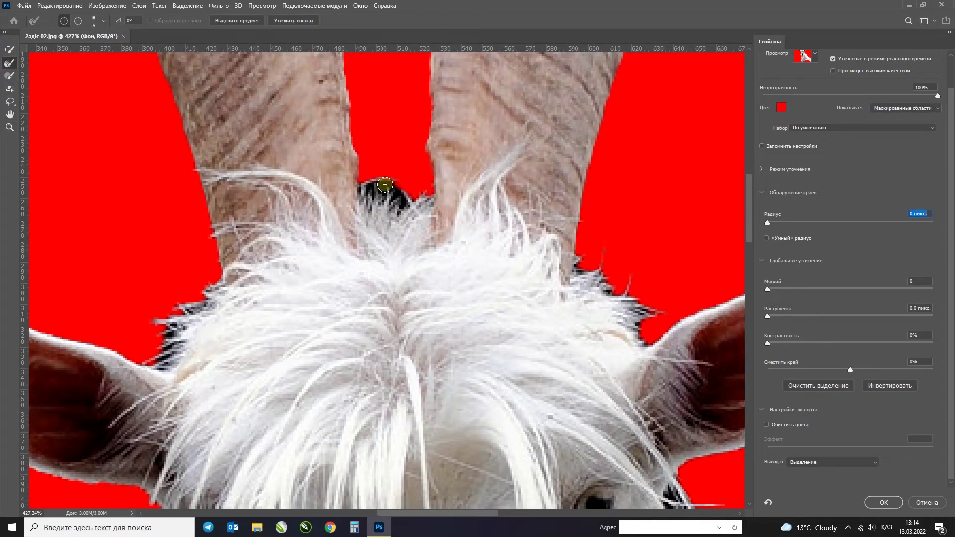
mouse_move(373, 188)
left_mouse_down()
mouse_move(387, 204)
mouse_move(412, 201)
mouse_move(374, 199)
left_mouse_up()
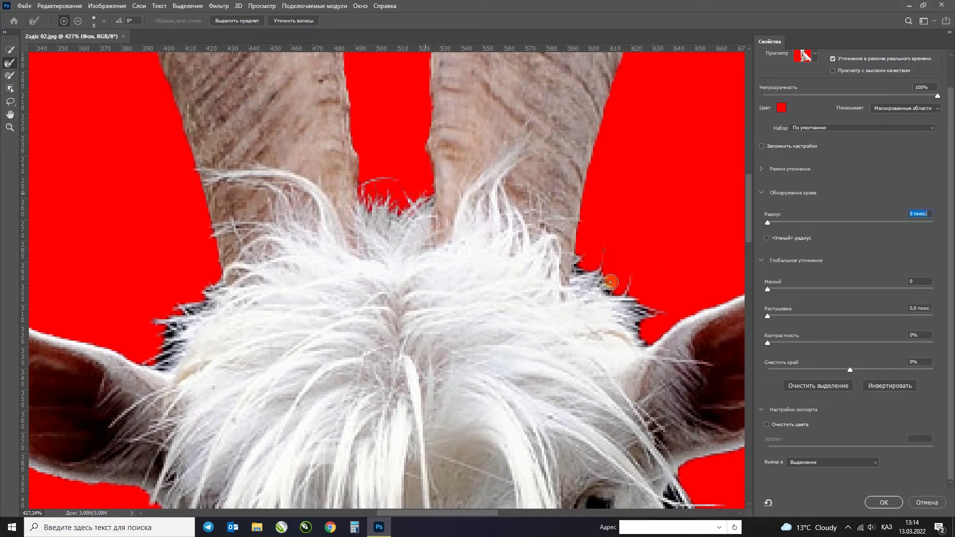
mouse_move(579, 262)
left_mouse_down()
mouse_move(617, 281)
mouse_move(603, 284)
mouse_move(652, 310)
mouse_move(646, 341)
left_mouse_up()
left_click_drag(213, 291, 145, 358)
- Refine the hair edges beside the goat's face and neck with the Refine Edge Brush
left_click_drag(223, 448, 291, 95)
mouse_move(251, 201)
left_mouse_down()
mouse_move(245, 238)
mouse_move(3, 335)
left_mouse_up()
mouse_move(532, 174)
left_mouse_down()
mouse_move(518, 249)
mouse_move(493, 288)
mouse_move(478, 226)
mouse_move(582, 368)
mouse_move(689, 466)
mouse_move(648, 438)
mouse_move(479, 262)
left_mouse_up()
left_click_drag(524, 294, 493, 284)
- Try to remove the leftover rock along the goat's lower edge with the Refine Edge Brush, switching it to subtract mode
key("ctrl+minus")
key("ctrl+minus")
key("ctrl+minus")
left_click_drag(384, 495, 373, 269)
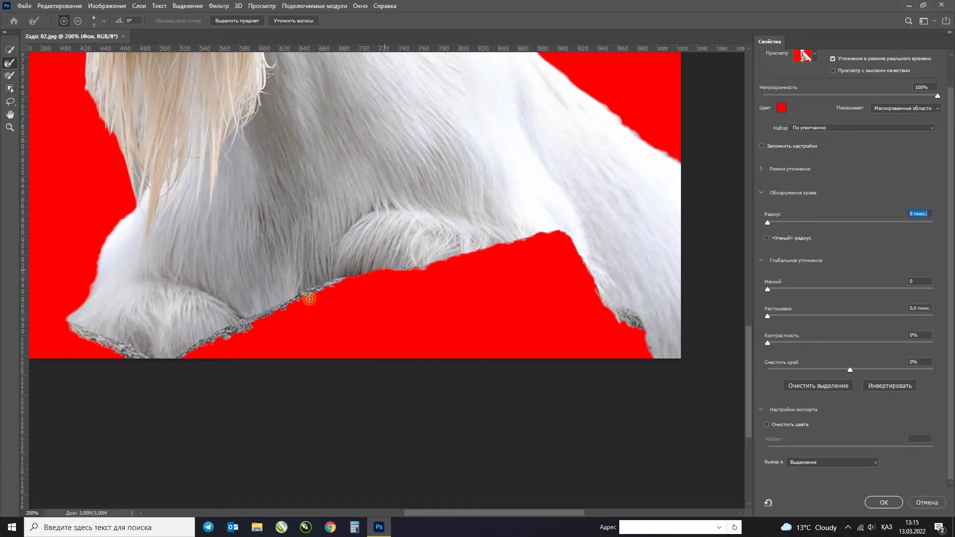
key("alt")
left_click(79, 22)
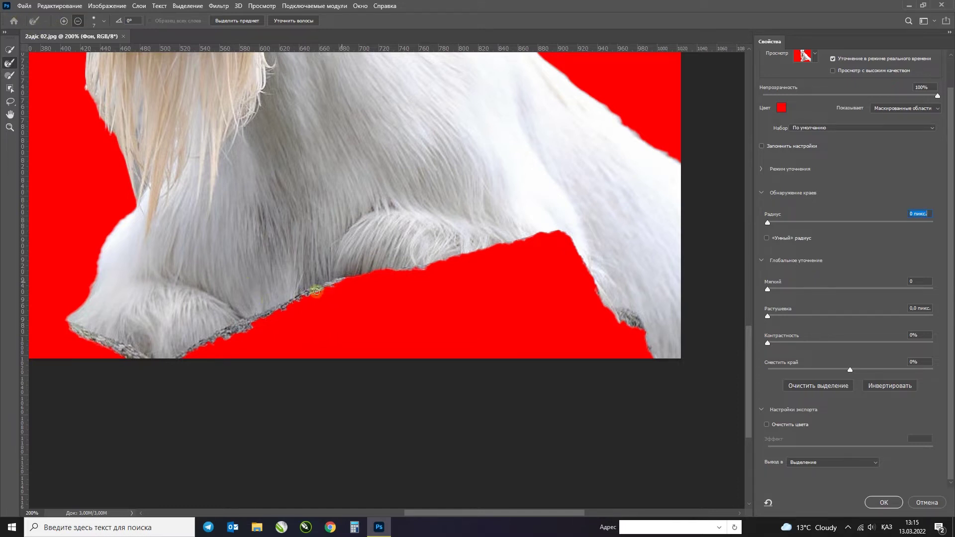
- Subtract the leftover rock along the goat's belly and front leg with the Lasso tool
left_click(10, 102)
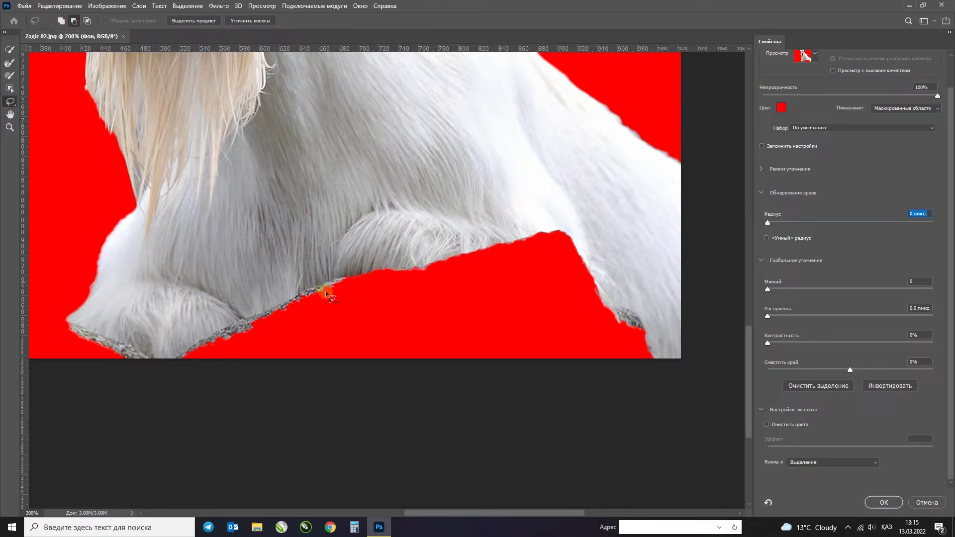
left_click(9, 128)
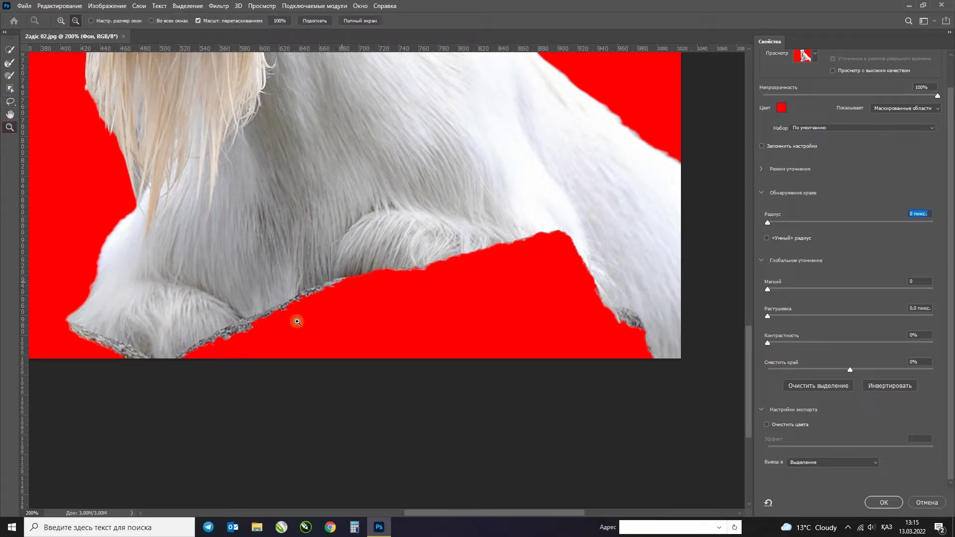
left_click(296, 316, "alt")
left_click_drag(299, 318, 335, 343)
left_click_drag(264, 320, 381, 341)
left_click(10, 101)
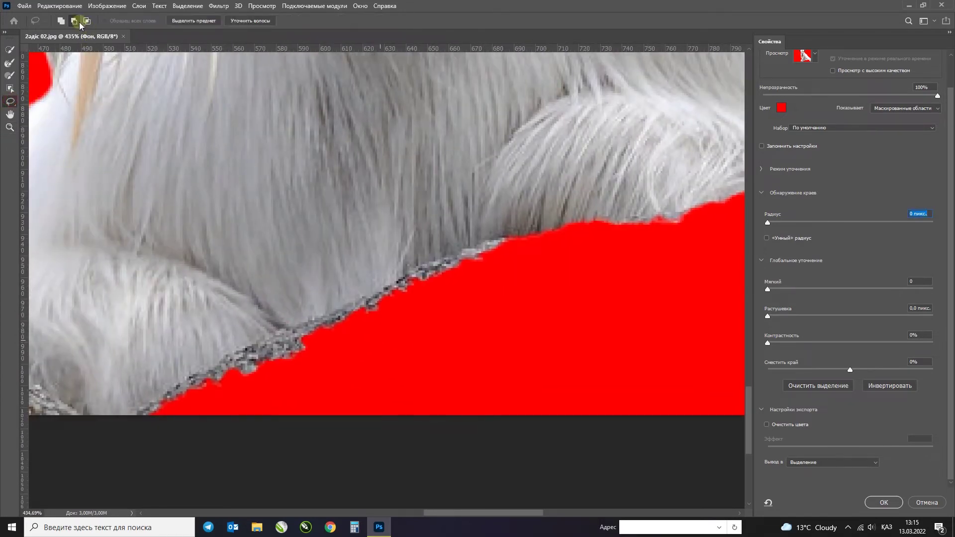
mouse_move(527, 273)
left_mouse_down()
mouse_move(509, 243)
mouse_move(473, 244)
mouse_move(281, 332)
mouse_move(183, 385)
mouse_move(140, 421)
mouse_move(214, 445)
mouse_move(309, 431)
mouse_move(308, 393)
mouse_move(409, 325)
mouse_move(436, 311)
mouse_move(485, 338)
left_mouse_up()
scroll(392, 389, "left", 5)
- Subtract the strip of rock under the goat's front hoof with the Lasso tool
left_click_drag(279, 398, 159, 342)
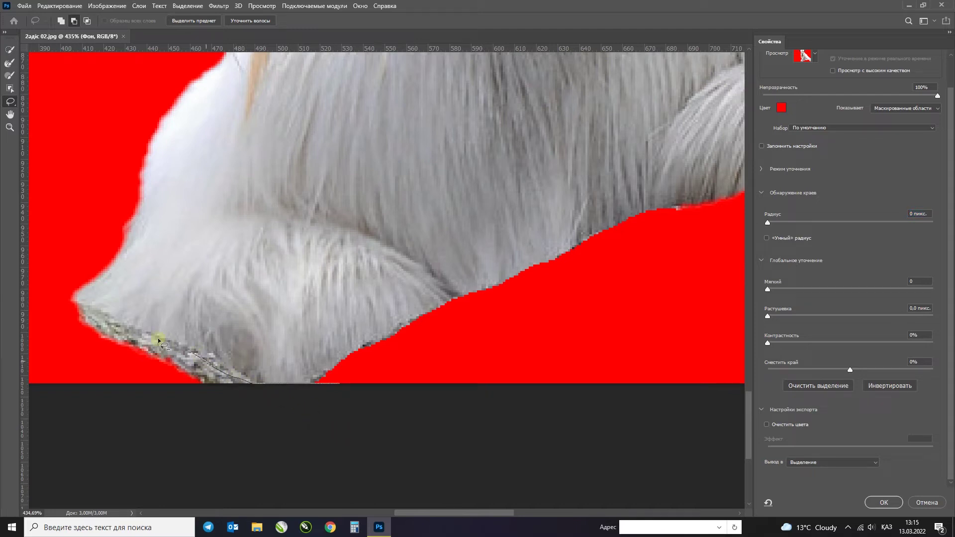
left_click_drag(89, 317, 75, 321)
mouse_move(273, 428)
left_mouse_down()
mouse_move(203, 359)
mouse_move(154, 360)
mouse_move(242, 415)
mouse_move(271, 418)
left_mouse_up()
- Subtract the dark rock patch beside the goat's hind leg with the Lasso tool
left_click_drag(577, 327, 275, 405)
mouse_move(696, 280)
left_mouse_down()
mouse_move(267, 343)
mouse_move(266, 277)
left_mouse_up()
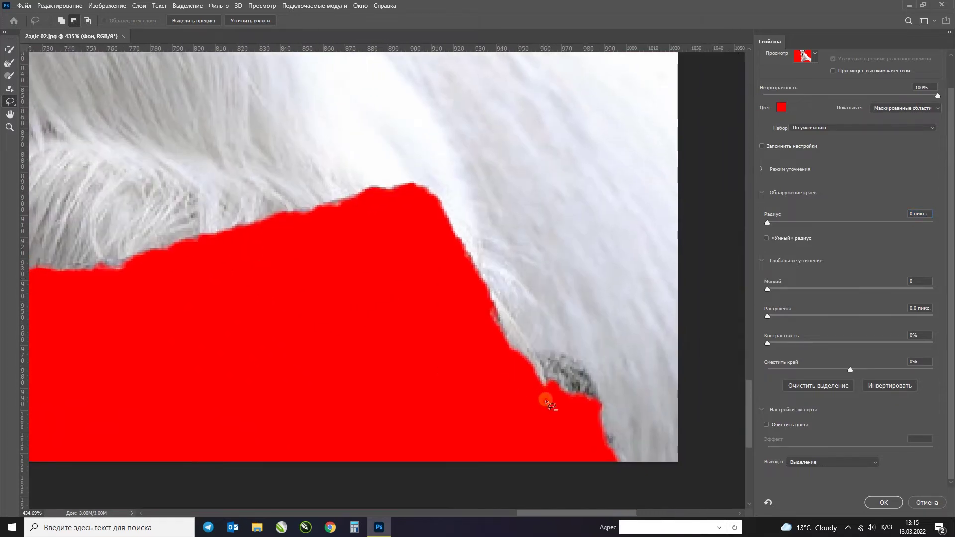
mouse_move(592, 380)
left_mouse_down()
mouse_move(611, 467)
mouse_move(565, 454)
left_mouse_up()
scroll(404, 250, "down", 5)
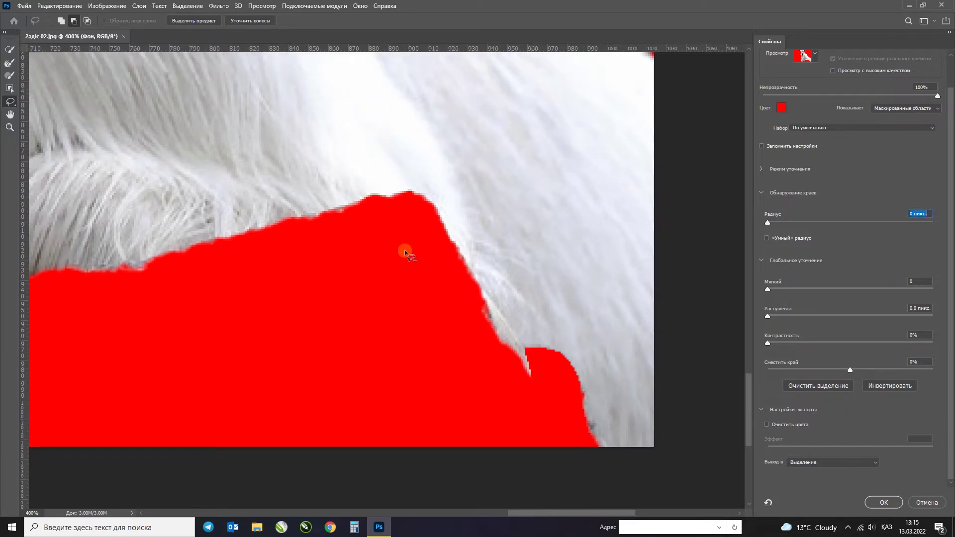
scroll(404, 227, "down", 1)
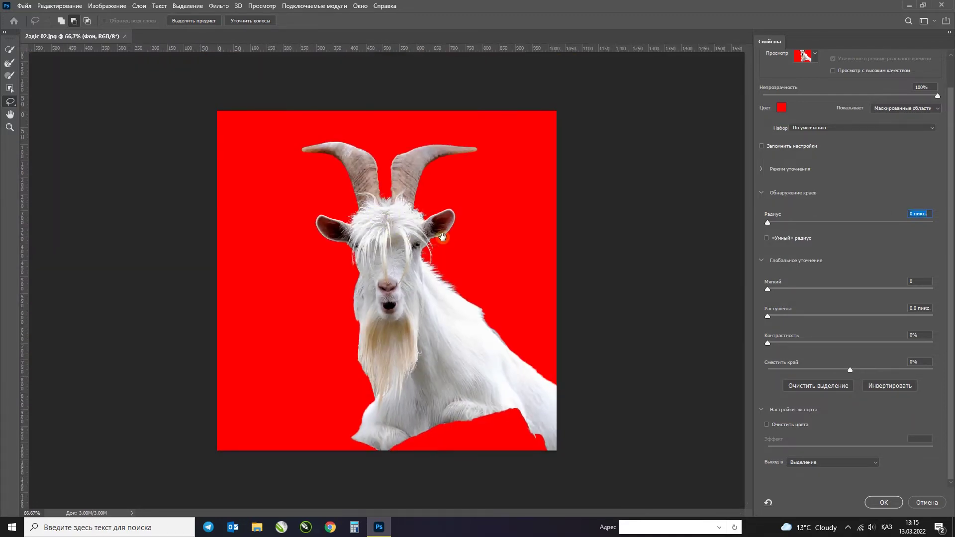
- Refine the fur edge along the goat's back with the Refine Edge Brush
key("alt+space")
left_click_drag(465, 295, 555, 345)
left_click(10, 62)
scroll(443, 283, "down", 3)
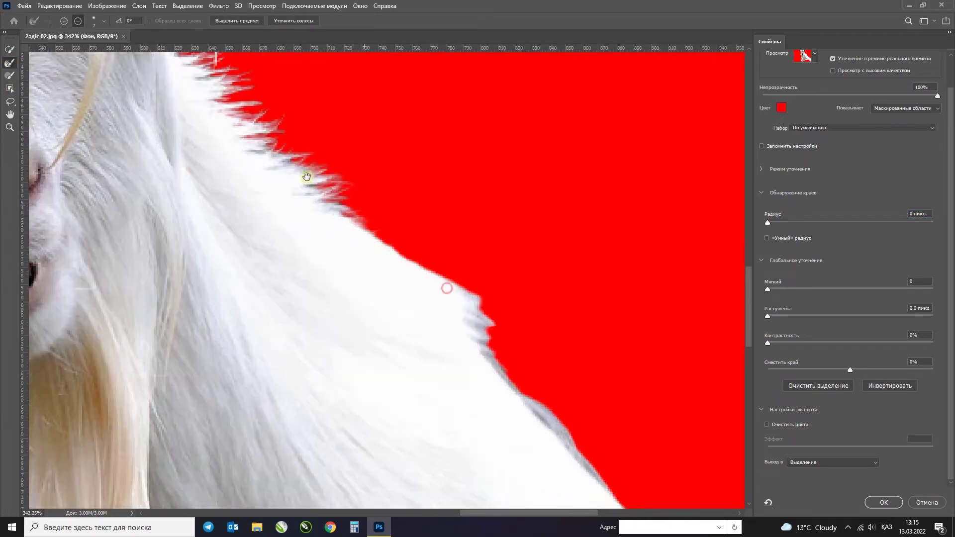
scroll(267, 168, "right", 3)
left_click_drag(239, 135, 264, 151)
left_click_drag(224, 123, 262, 149)
left_click_drag(211, 98, 244, 122)
left_click_drag(426, 277, 430, 310)
mouse_move(451, 357)
left_mouse_down()
mouse_move(479, 371)
mouse_move(538, 438)
mouse_move(584, 448)
mouse_move(571, 378)
mouse_move(364, 178)
mouse_move(397, 203)
left_mouse_up()
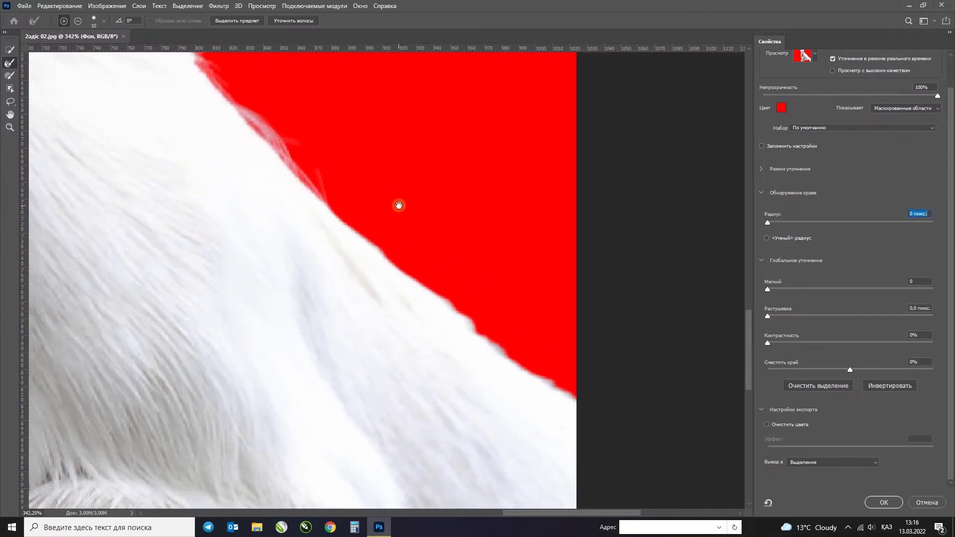
- Enable Decontaminate Colors and output the goat selection to a new layer with a layer mask
left_click(9, 127)
left_click_drag(277, 187, 217, 160)
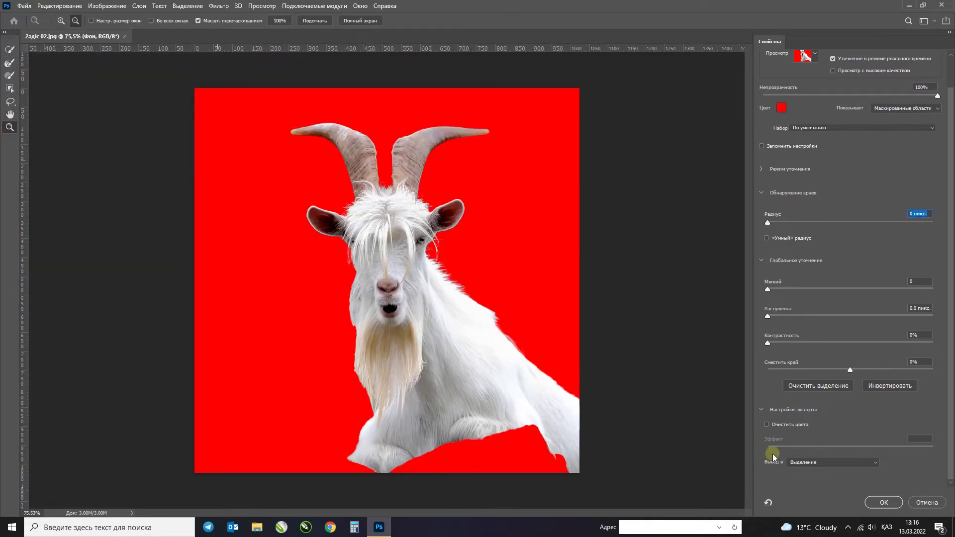
left_click(786, 428)
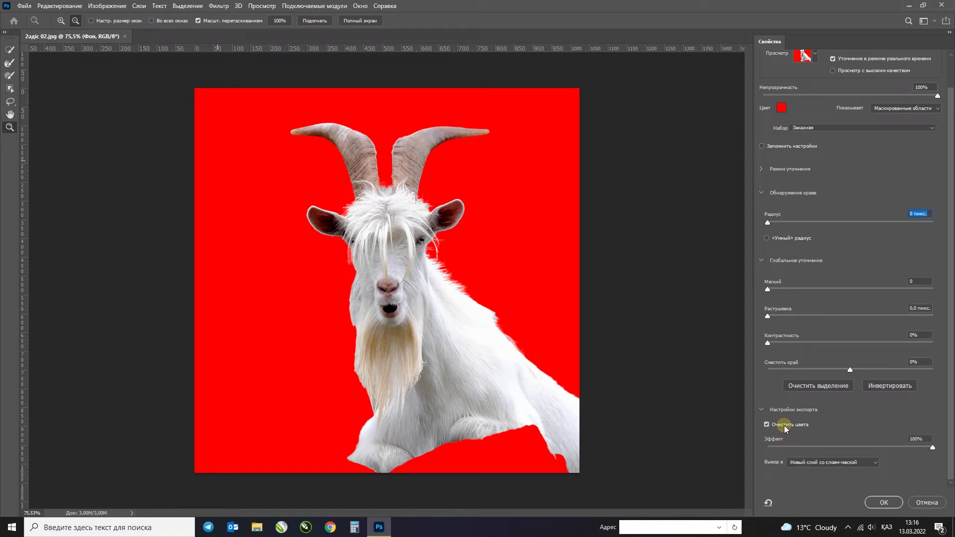
left_click(881, 500)
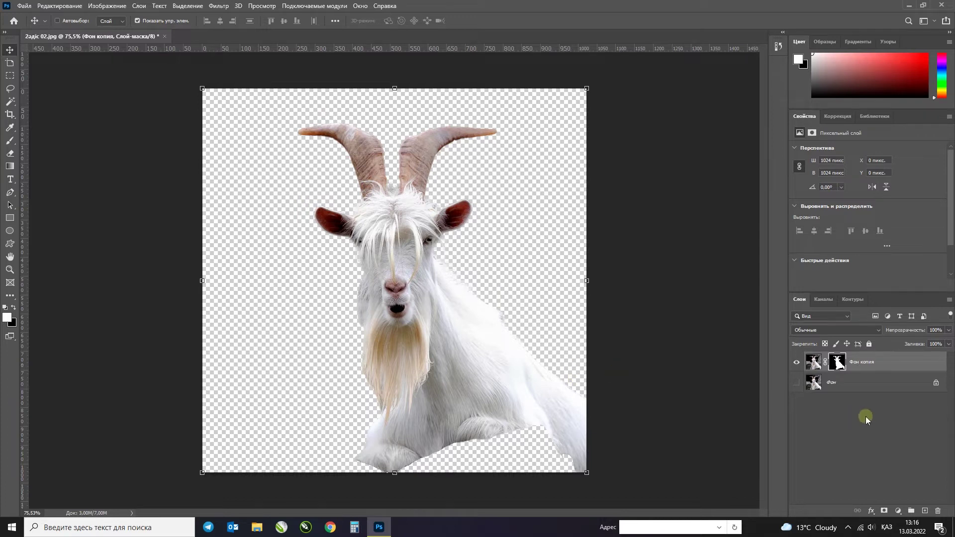
- Add a new layer beneath the goat cutout and fill it with a vertical gradient from blue #3b54c0 to white
left_click(924, 510)
left_click_drag(860, 385, 860, 359)
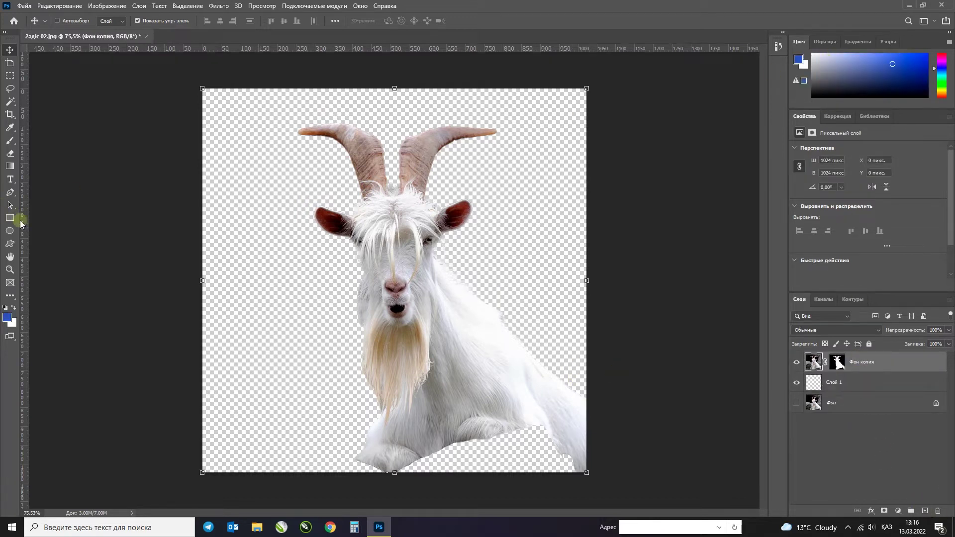
left_click(7, 317)
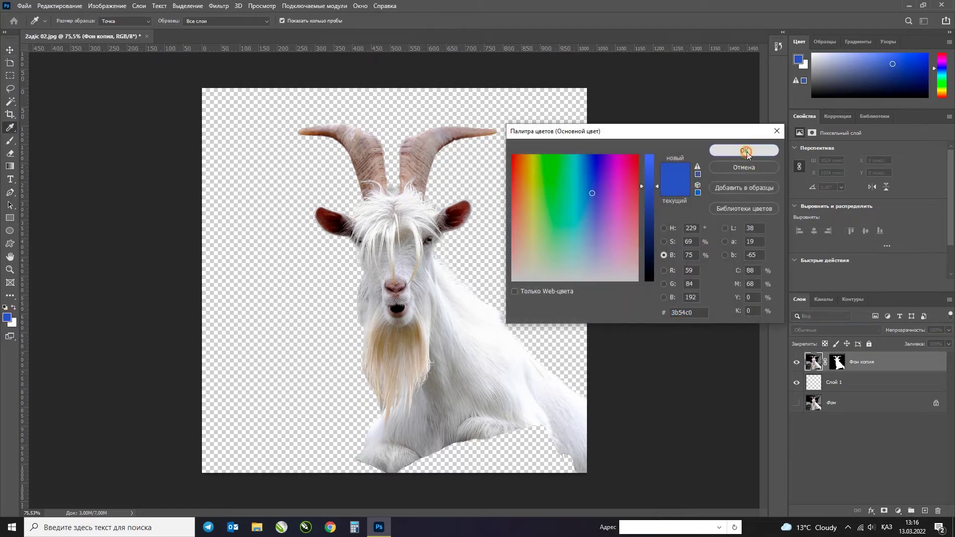
left_click(703, 149)
key("alt+[")
key("g")
left_click_drag(438, 111, 434, 520)
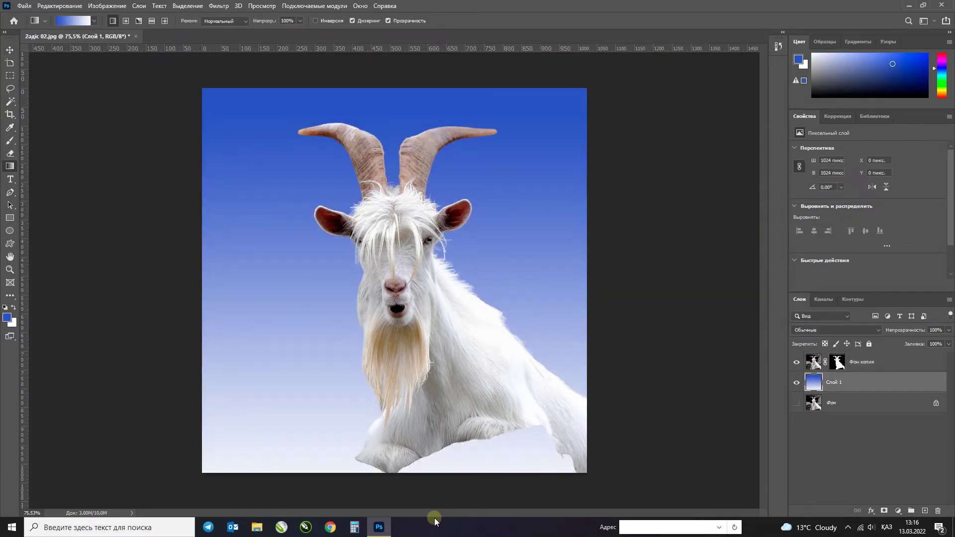
- Scale the gradient layer up to about 113.6%, keeping its top edge in place so it extends below the canvas
key("v")
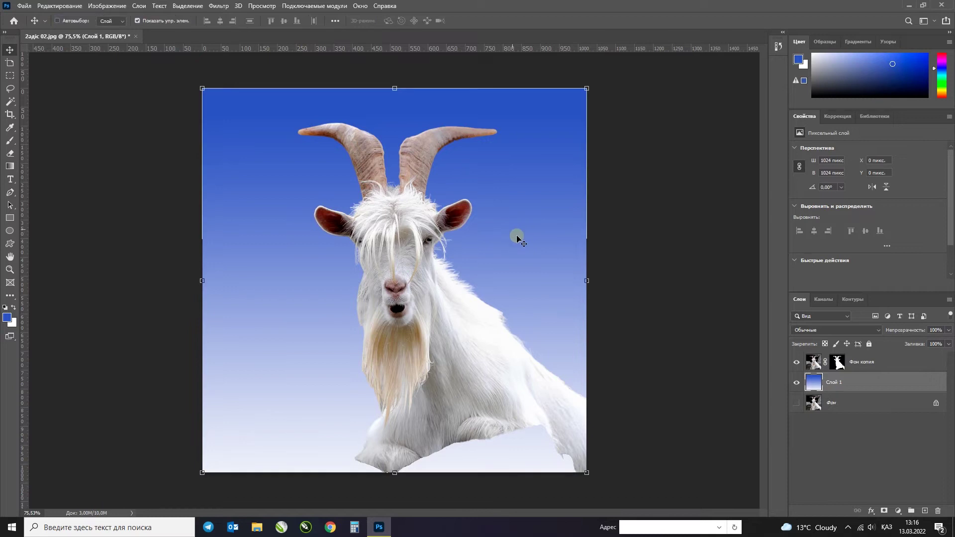
scroll(404, 341, "down", 2)
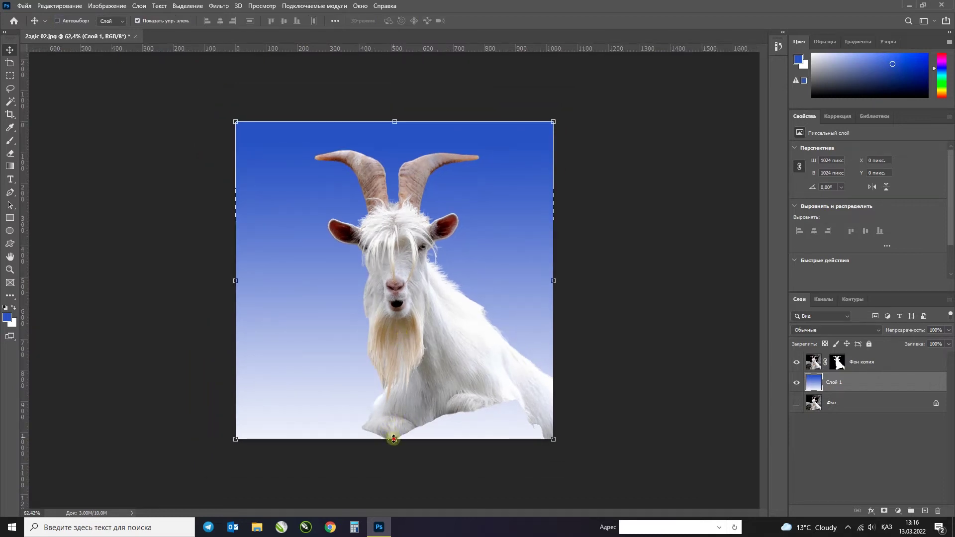
left_click_drag(393, 438, 394, 482)
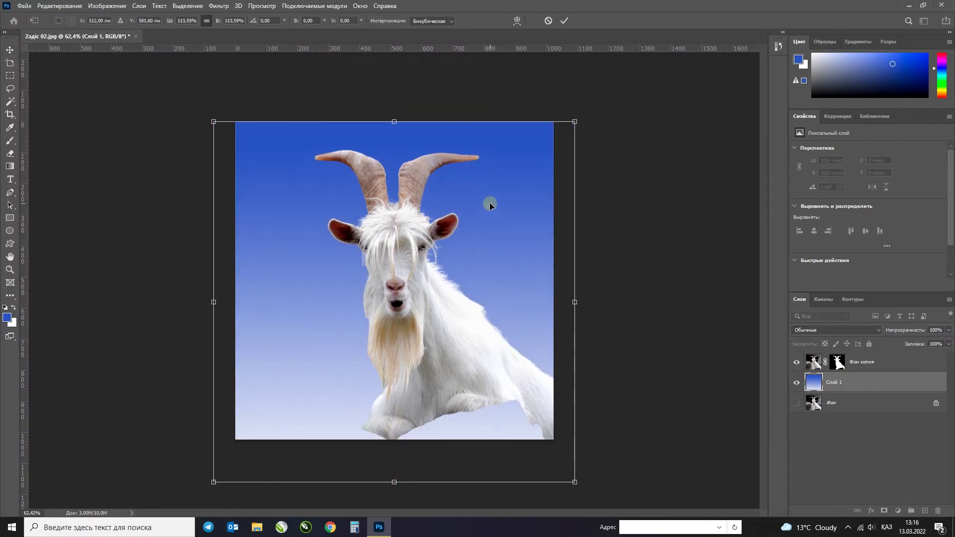
key("Return")
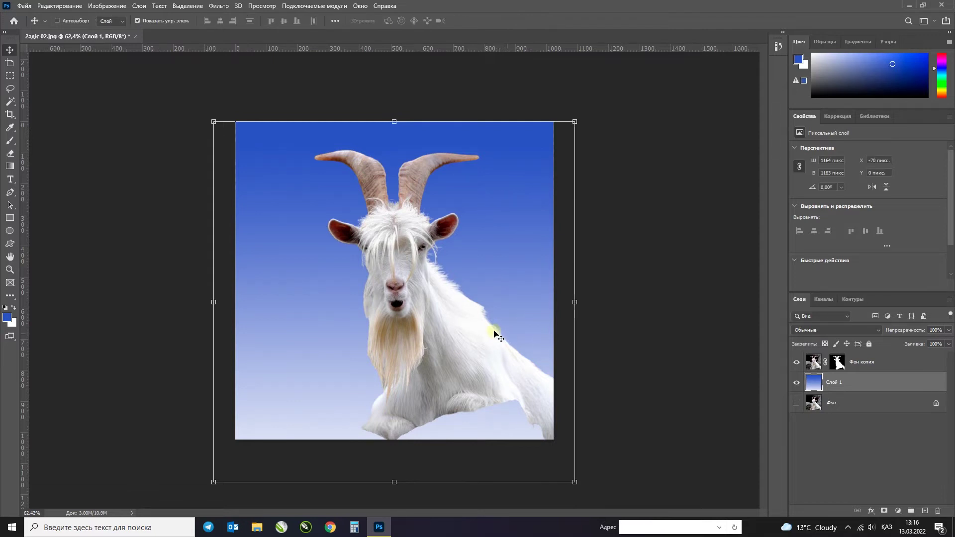
- Examine the cutout's fur and hair edges around the goat's face, ears and horns against the gradient background
key("z")
left_click_drag(425, 261, 496, 308)
left_click_drag(386, 244, 558, 397)
left_click_drag(475, 422, 418, 249)
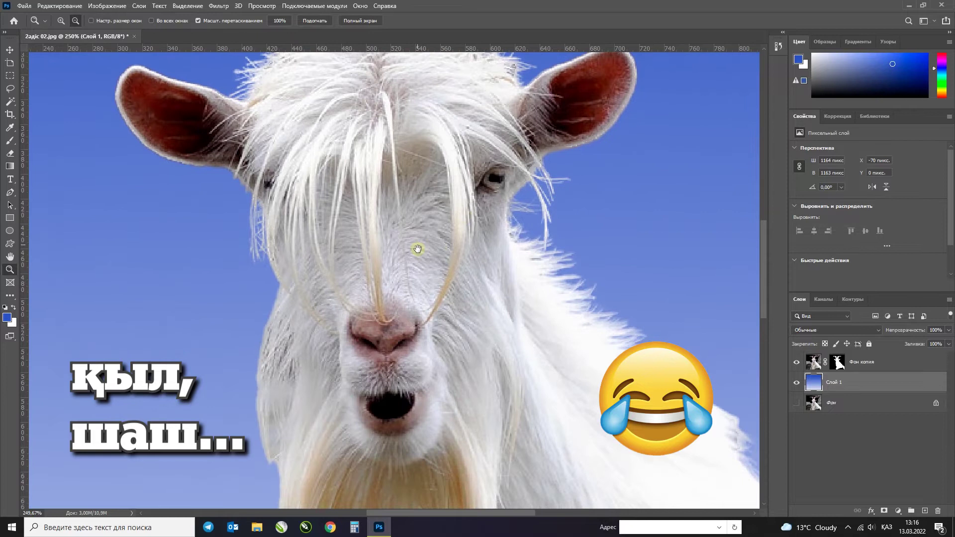
scroll(391, 300, "down", 6)
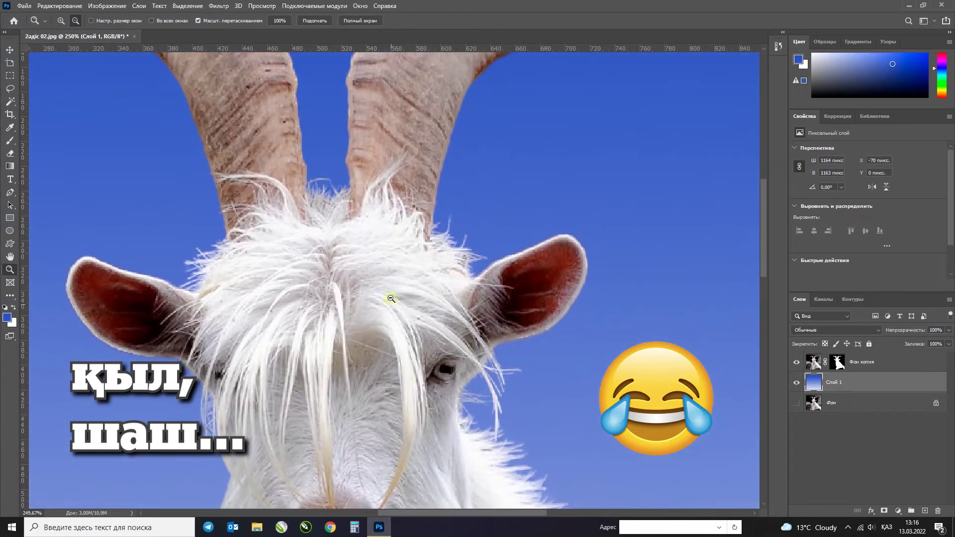
scroll(391, 300, "down", 4)
key("alt+space")
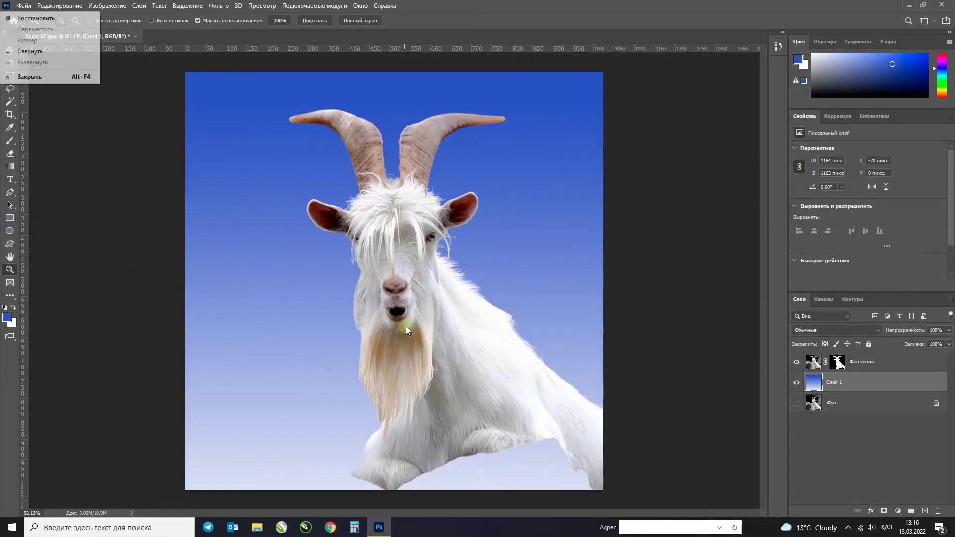
left_click(69, 122)
left_click(10, 50)
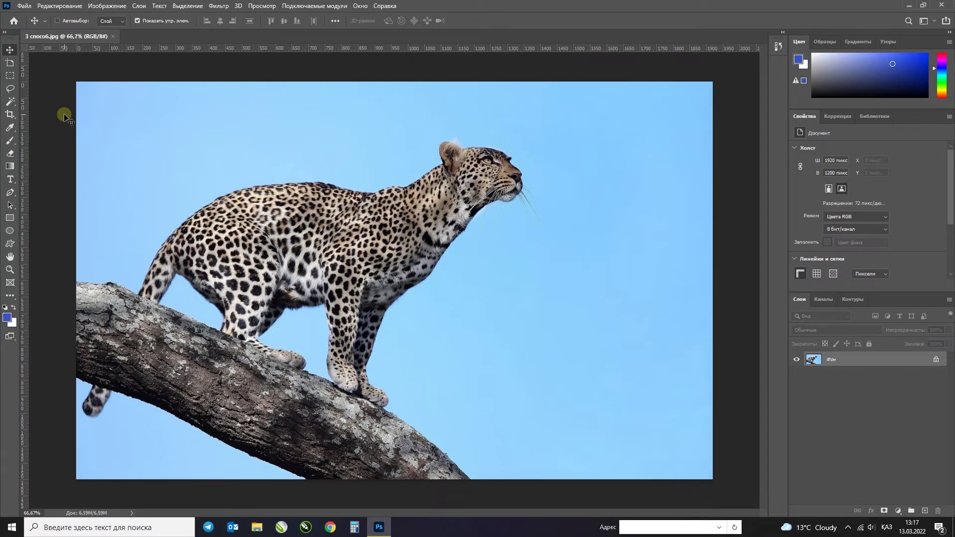
- Choose the Quick Selection tool for the leopard photo and give it a larger brush with 60% hardness
left_click(10, 102)
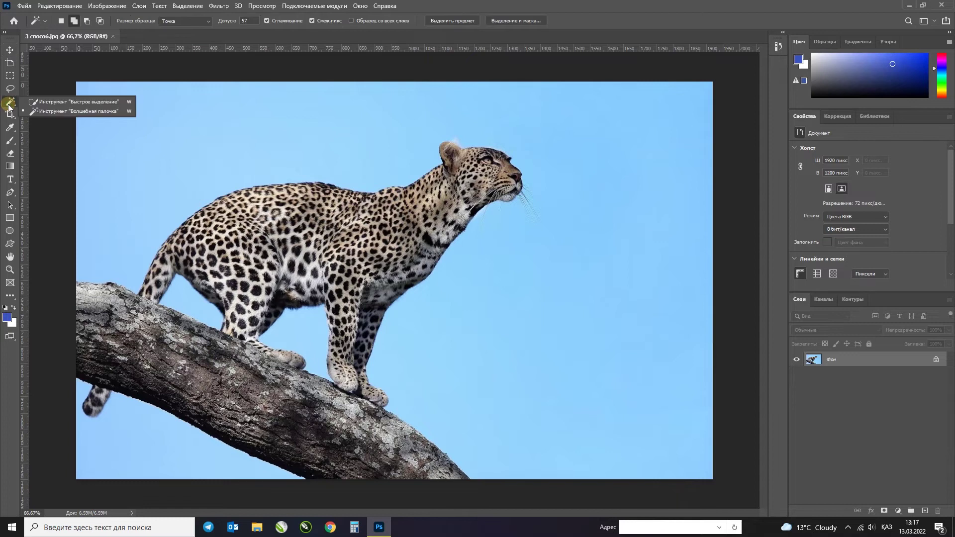
left_click(70, 101)
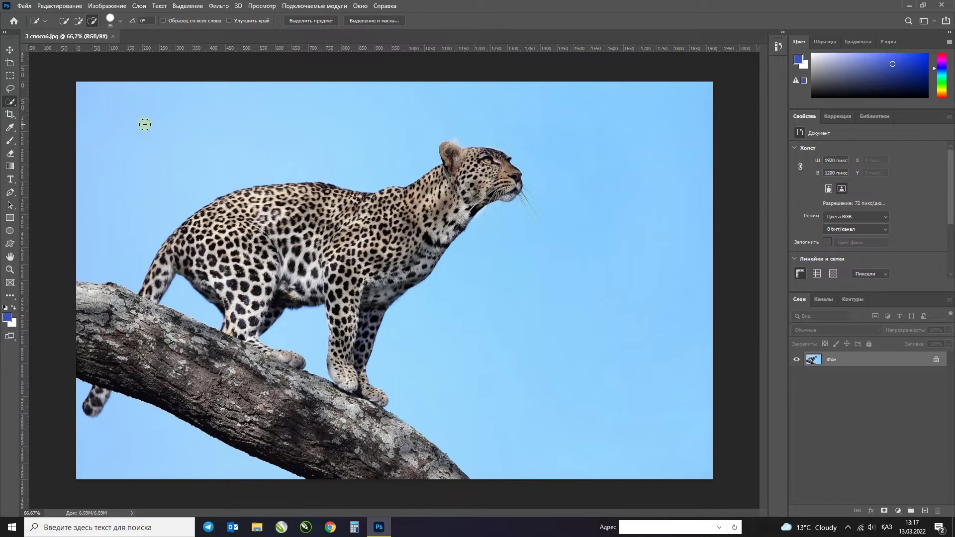
left_click(118, 22)
left_click(123, 70)
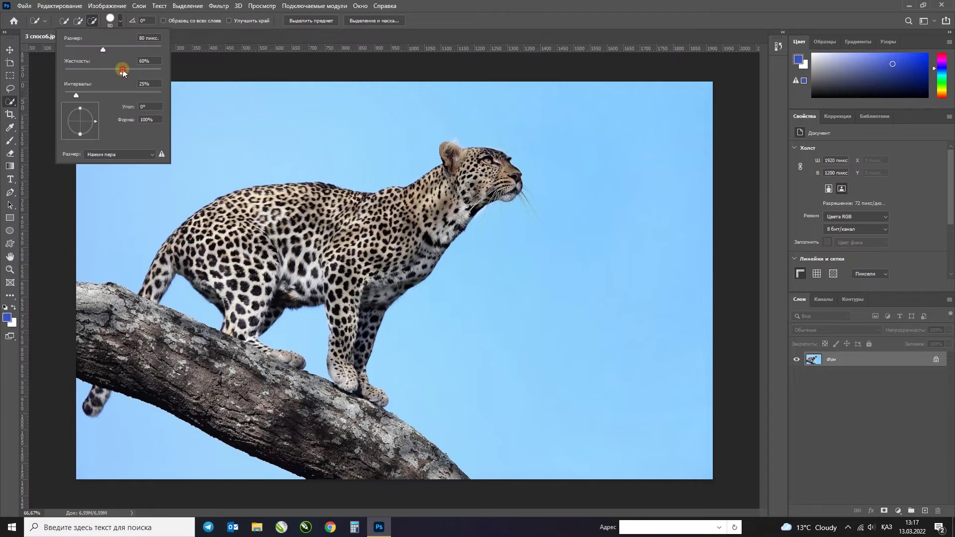
left_click(118, 49)
left_click_drag(118, 50, 125, 50)
key("Return")
- Select the blue sky around the leopard, using a 50 px brush for the gaps between its legs and under the branch
left_click(138, 131)
mouse_move(251, 124)
left_mouse_down()
mouse_move(472, 104)
mouse_move(641, 124)
mouse_move(672, 247)
mouse_move(603, 338)
mouse_move(541, 370)
left_mouse_up()
key("bracketleft")
key("bracketleft")
key("bracketleft")
key("bracketleft")
key("bracketleft")
key("bracketleft")
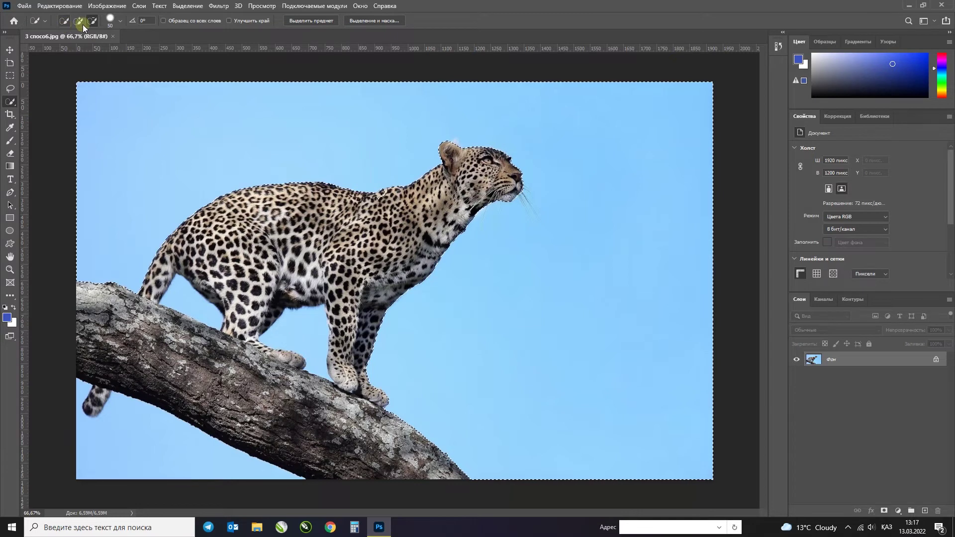
mouse_move(305, 333)
left_mouse_down()
mouse_move(310, 348)
mouse_move(294, 327)
mouse_move(316, 322)
mouse_move(308, 327)
left_mouse_up()
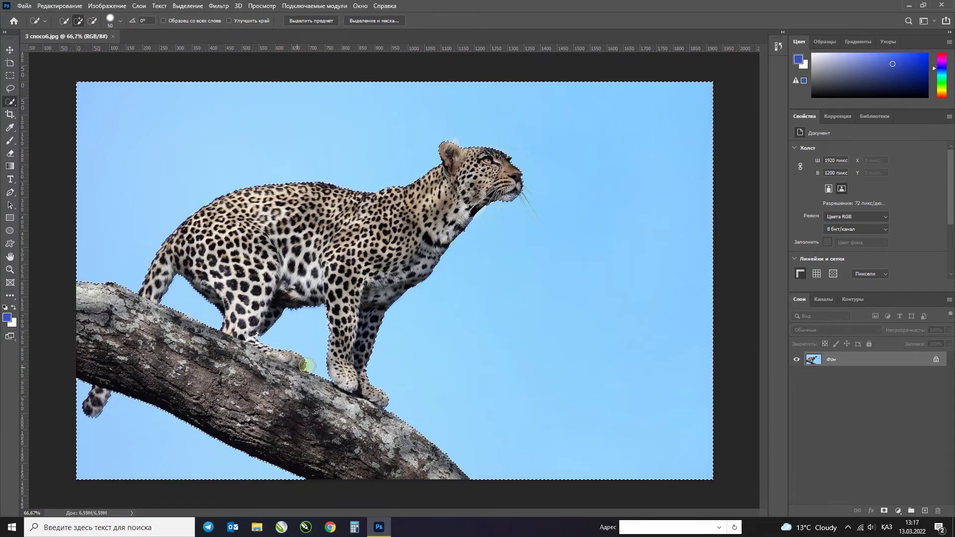
- Reduce the Quick Selection brush to 9 px and try to correct the selection edge along the leopard's back
key("z")
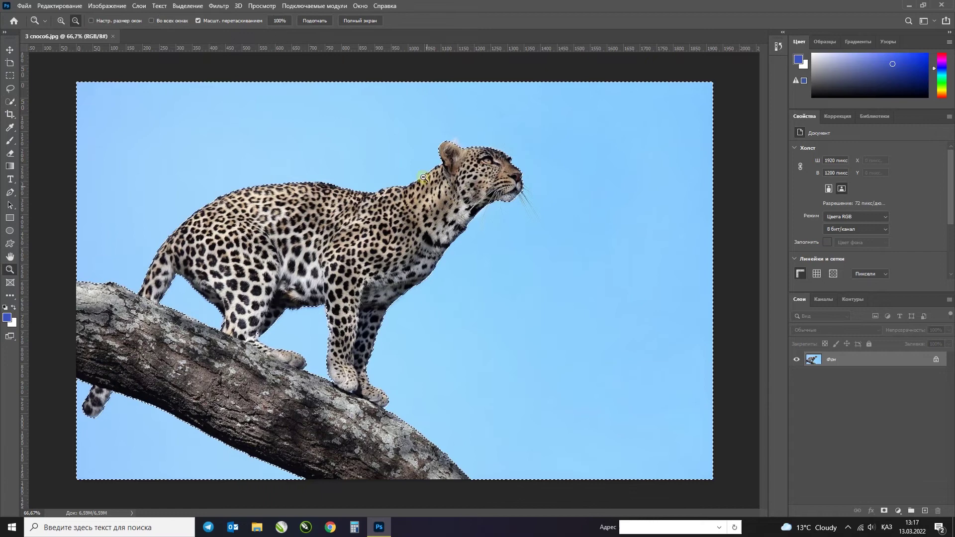
mouse_move(360, 193)
left_mouse_down()
mouse_move(460, 248)
mouse_move(441, 241)
left_mouse_up()
left_click(62, 21)
left_click(12, 102)
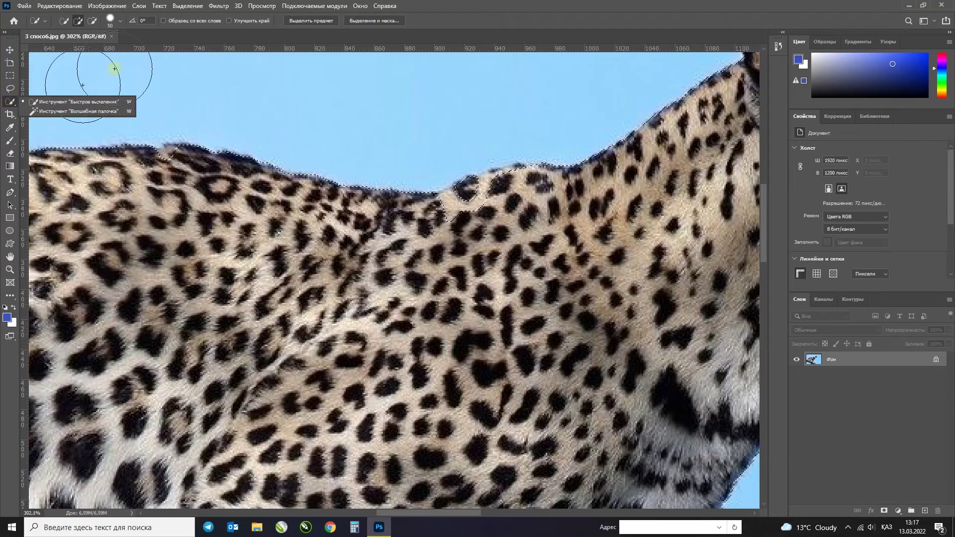
key("bracketleft")
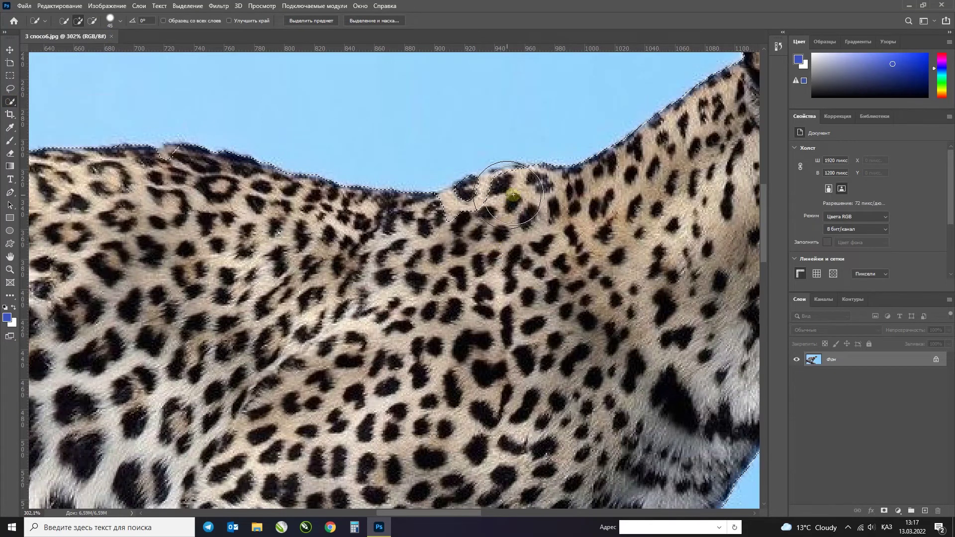
key("bracketleft")
key("bracketleft")
key("bracketleft")
mouse_move(531, 177)
left_mouse_down()
mouse_move(509, 175)
mouse_move(544, 171)
left_mouse_up()
key("ctrl+z")
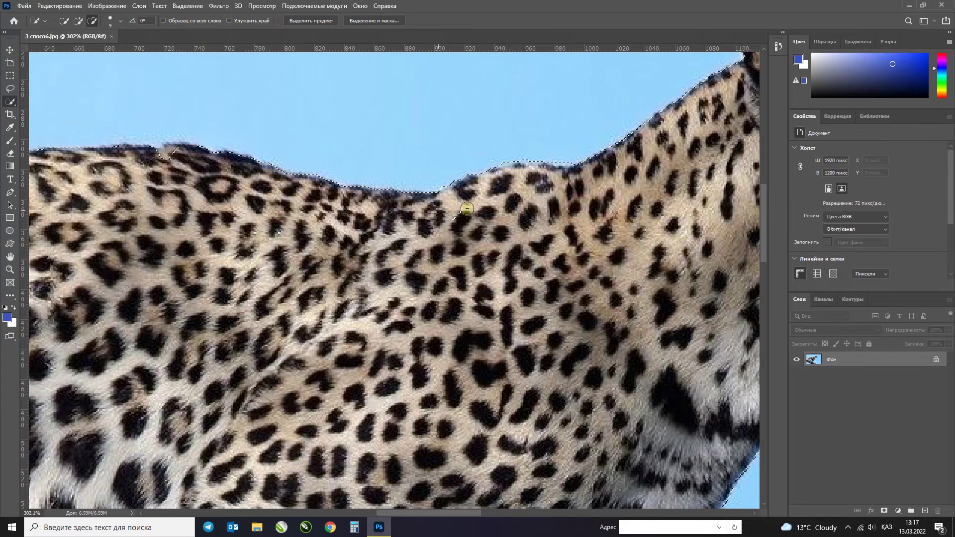
- Subtract the stray sky selection from the leopard's hind leg and the top of its hind paw
left_click_drag(242, 212, 529, 279)
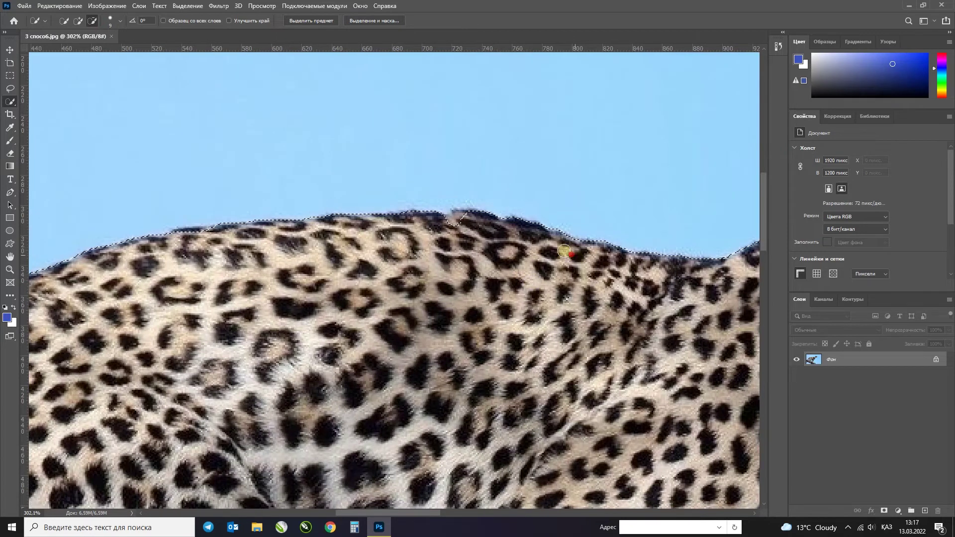
mouse_move(229, 312)
left_mouse_down()
mouse_move(388, 229)
mouse_move(320, 255)
mouse_move(316, 268)
left_mouse_up()
left_click_drag(308, 382, 478, 218)
mouse_move(325, 405)
left_mouse_down()
mouse_move(446, 286)
mouse_move(166, 284)
left_mouse_up()
left_click_drag(497, 404, 279, 313)
left_click_drag(404, 246, 387, 285)
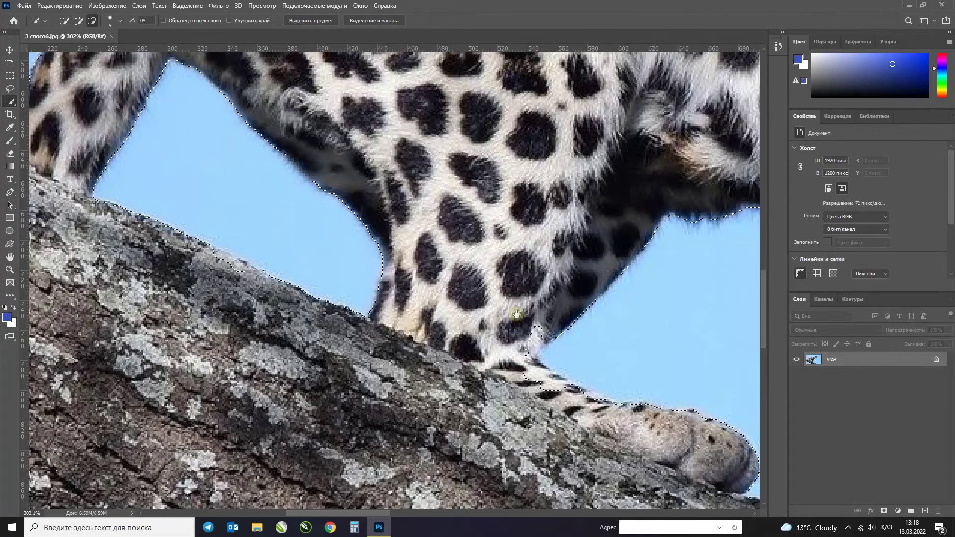
left_click_drag(500, 302, 350, 327)
mouse_move(393, 354)
left_mouse_down()
mouse_move(384, 373)
mouse_move(396, 400)
mouse_move(438, 422)
left_mouse_up()
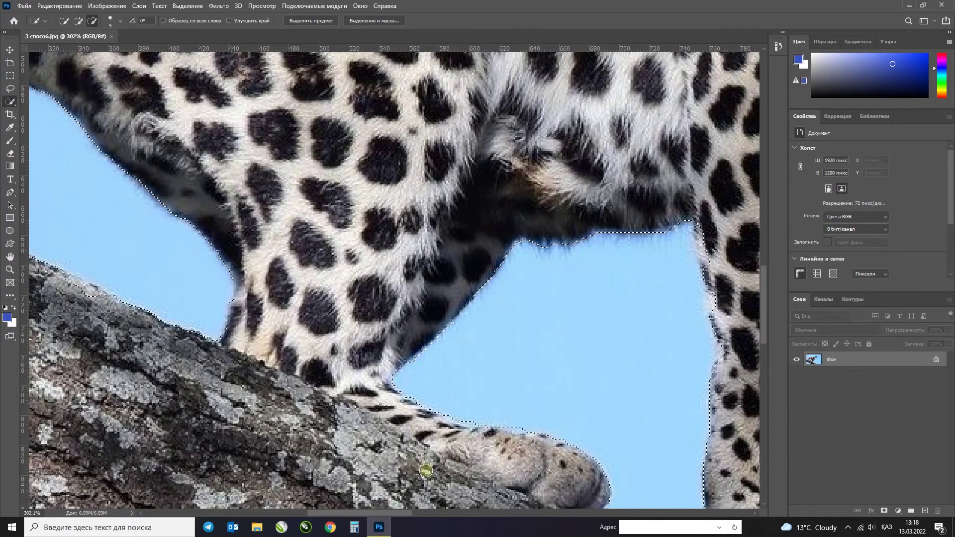
- Subtract the stray selection along the inner edge of the leopard's front leg
left_click_drag(549, 250, 138, 167)
left_click_drag(248, 341, 251, 264)
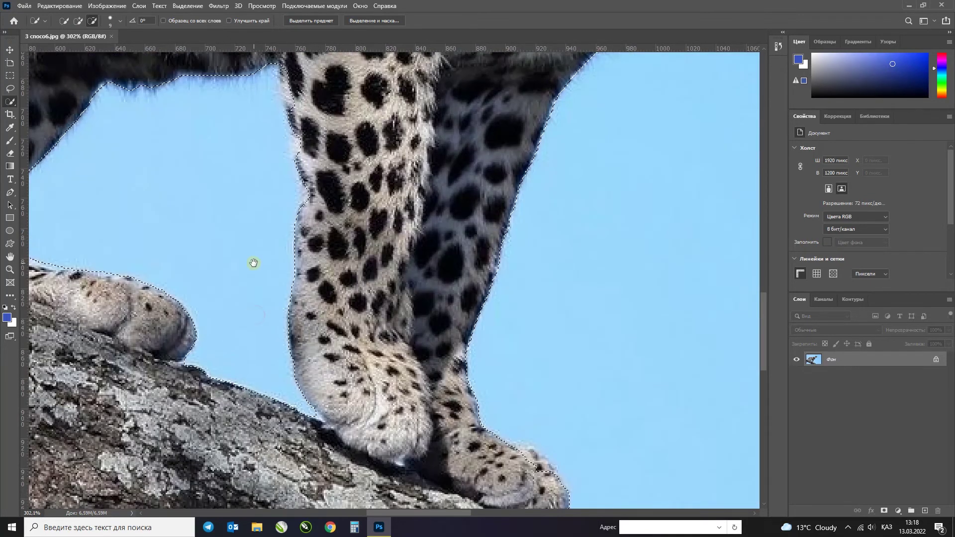
mouse_move(293, 86)
left_mouse_down()
mouse_move(290, 65)
mouse_move(306, 149)
left_mouse_up()
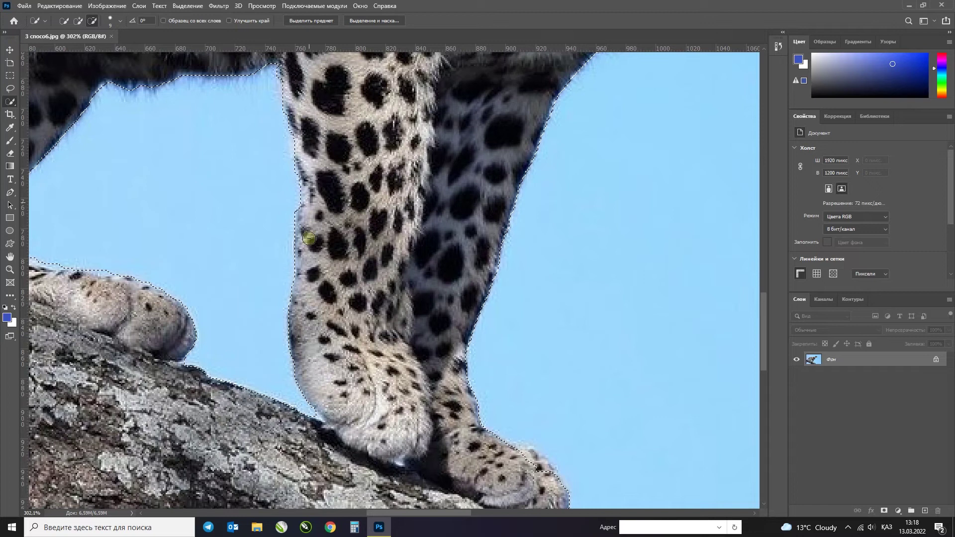
- Check the selection edge along the leopard's front paws, branch, head and ear
scroll(448, 328, "down", 5)
scroll(448, 328, "right", 3)
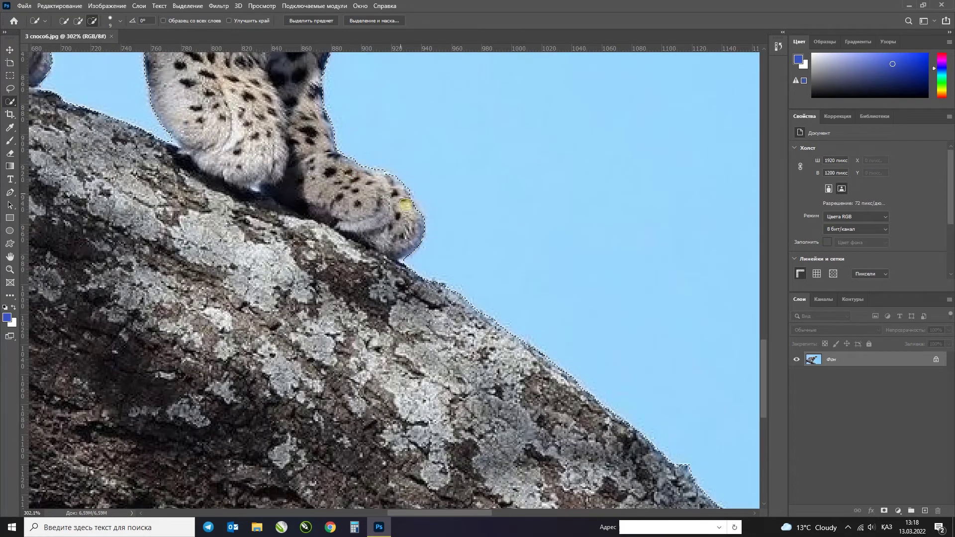
left_click_drag(392, 177, 343, 388)
left_click_drag(479, 154, 410, 376)
left_click_drag(503, 200, 349, 379)
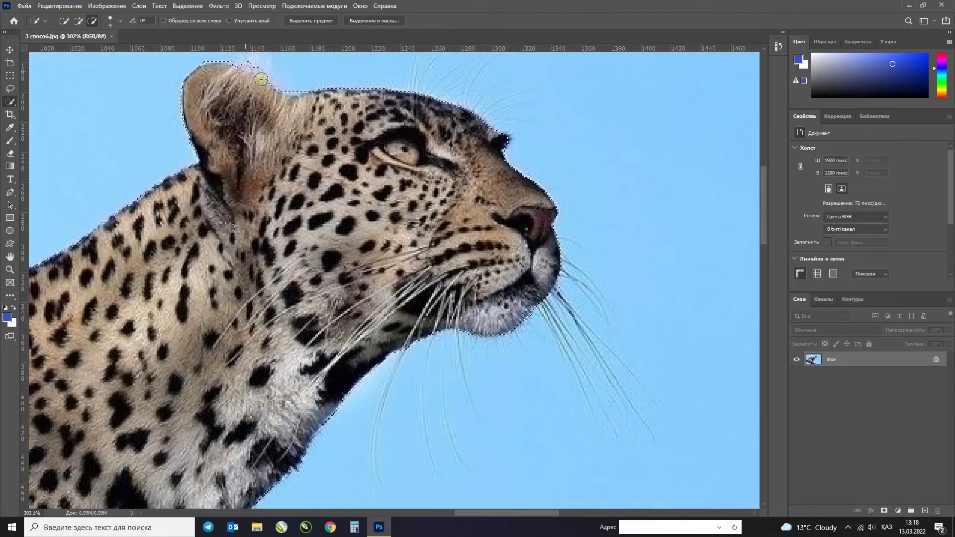
scroll(380, 223, "down", 2)
scroll(380, 223, "down", 2)
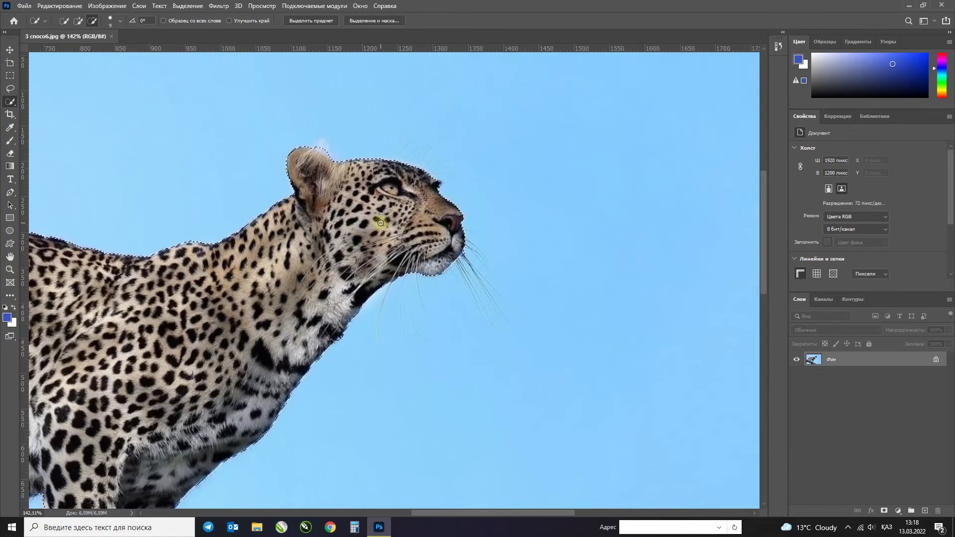
scroll(379, 264, "down", 1)
scroll(379, 264, "down", 1)
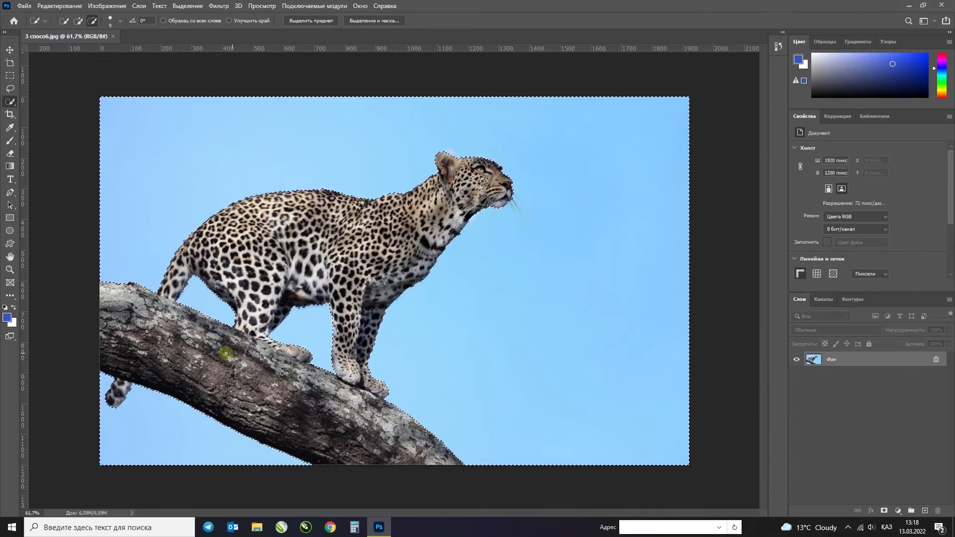
- Hide the selected sky by adding an inverted layer mask to the leopard photo
scroll(157, 390, "up", 3)
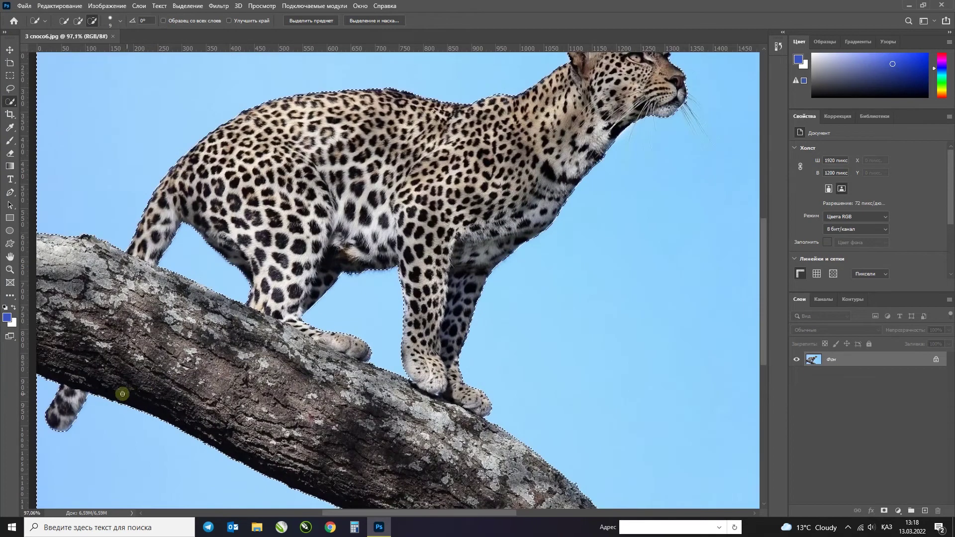
scroll(92, 397, "down", 3)
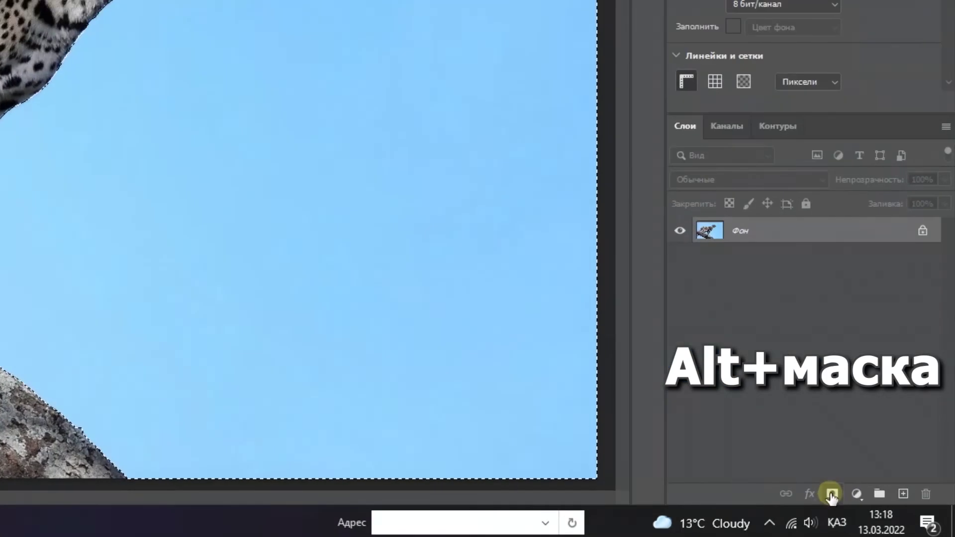
left_click(883, 511, "alt")
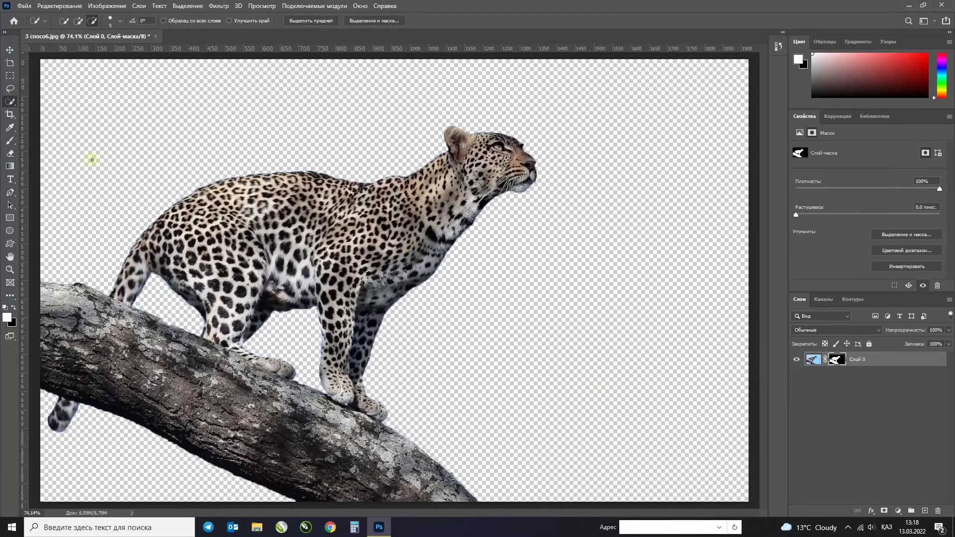
- Try moving the cut-out leopard and branch on the canvas, and undo each move
left_click(9, 48)
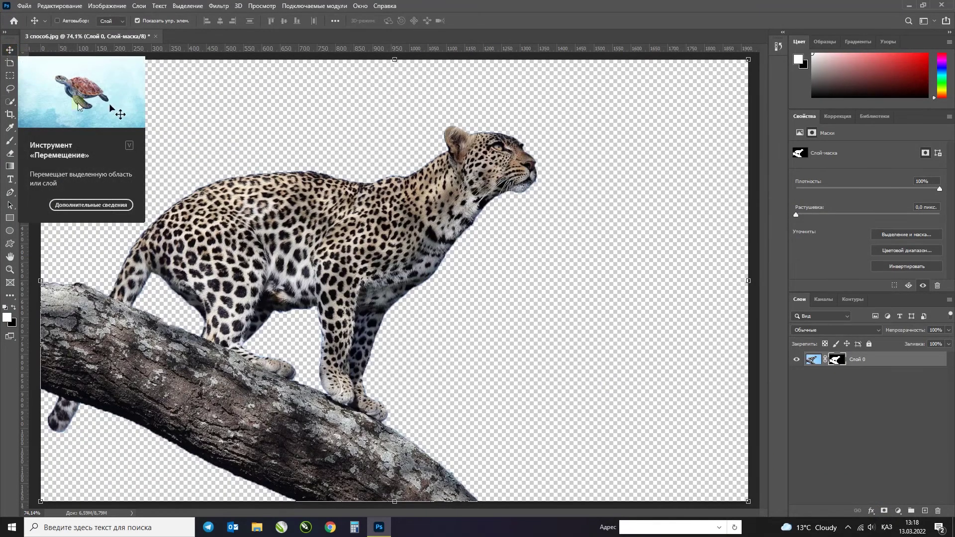
left_click_drag(423, 213, 448, 208)
key("ctrl+z")
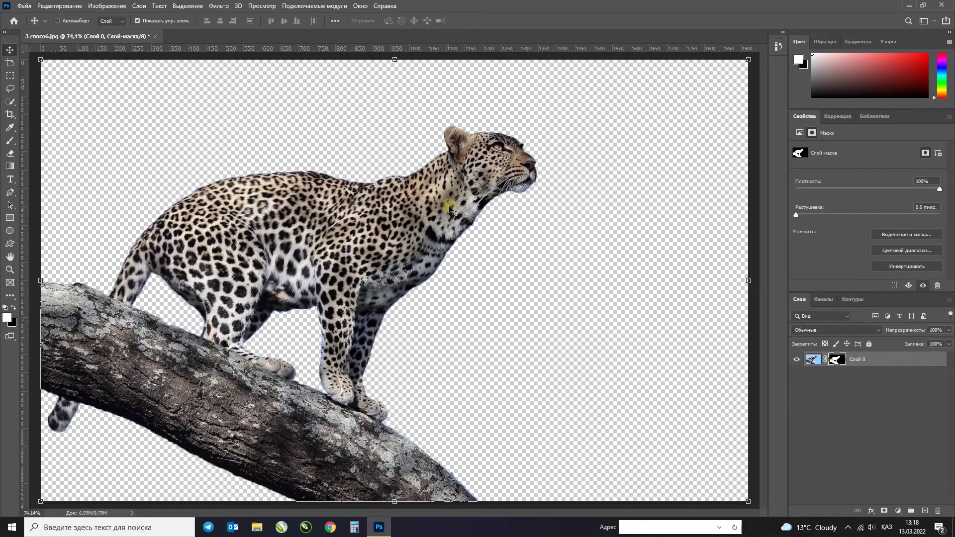
left_click_drag(415, 240, 455, 209)
key("ctrl+z")
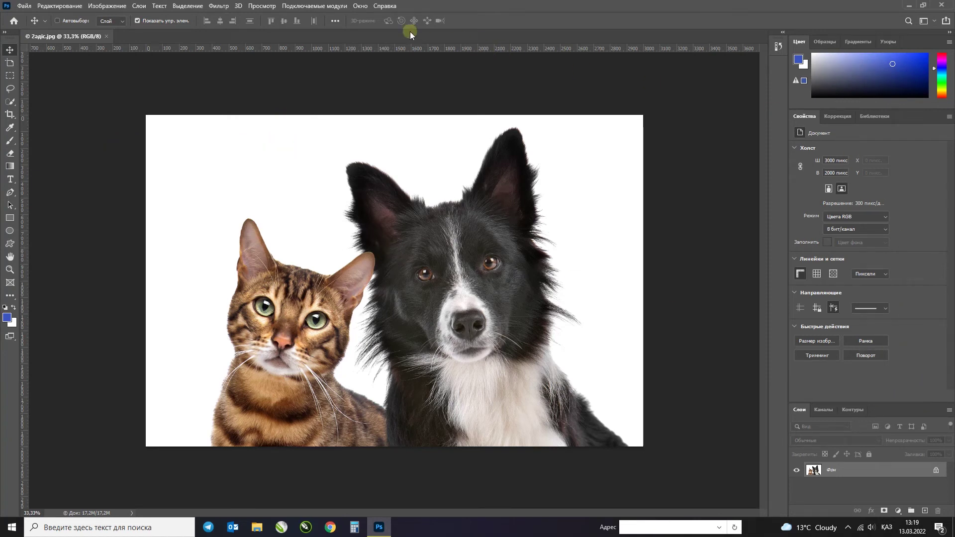
- Convert the cat-and-dog photo's background into a regular layer and remove its white backdrop with the Remove Background quick action
double_click(900, 470)
key("Return")
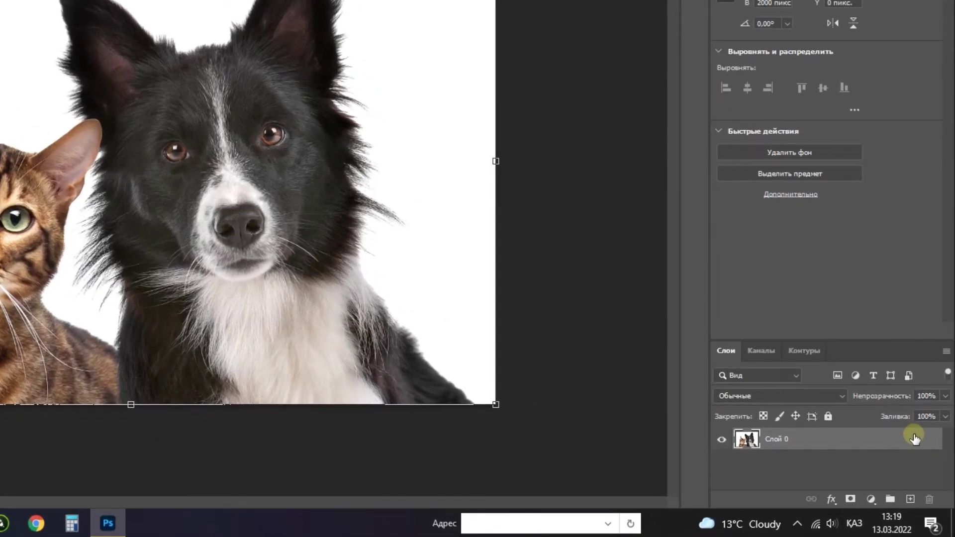
left_click(812, 153)
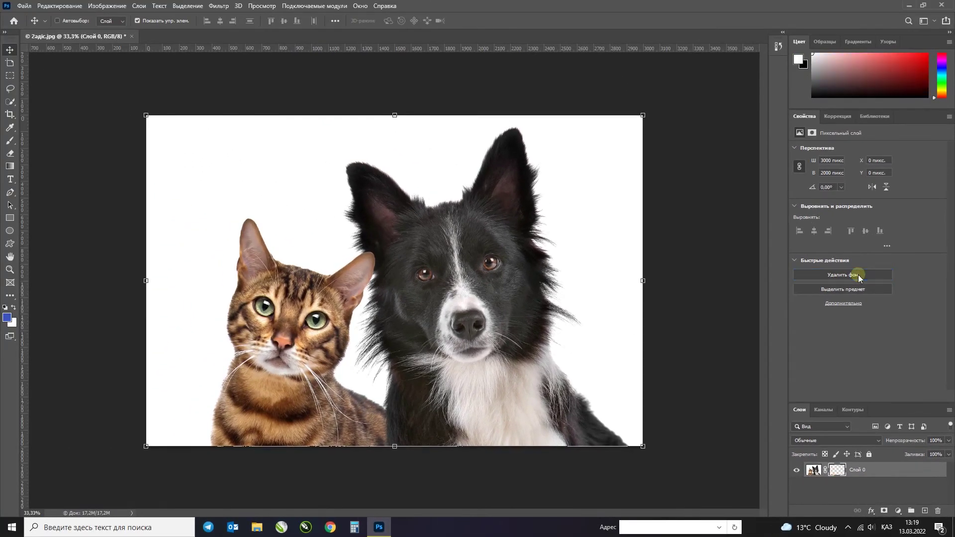
- Add a new layer beneath the cut-out cat and dog and fill it with a vertical blue-to-white gradient
left_click_drag(880, 406, 891, 230)
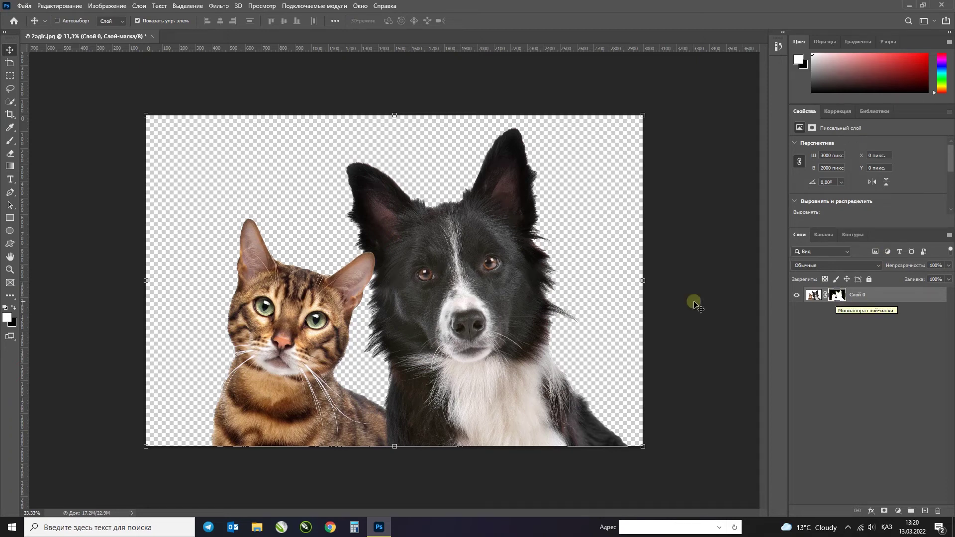
left_click(925, 511)
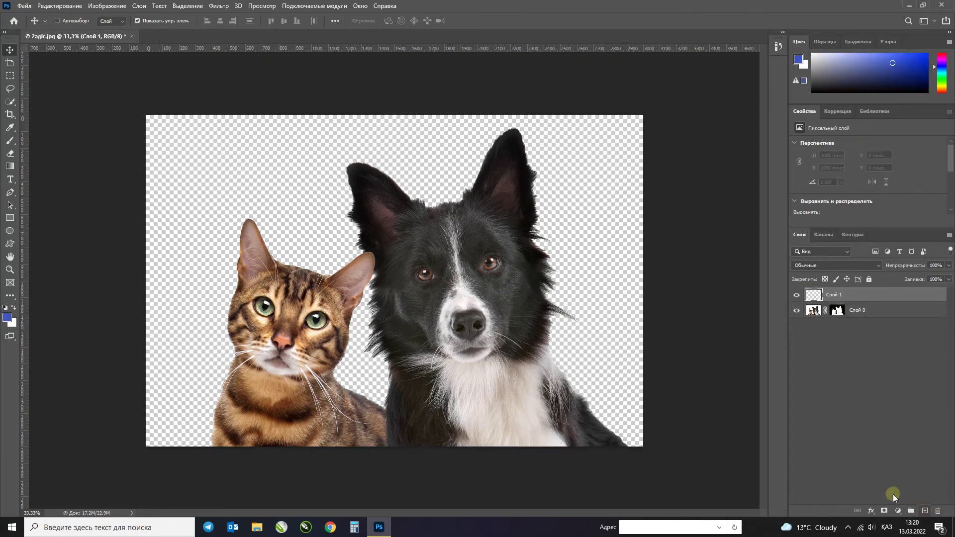
left_click_drag(862, 296, 863, 343)
left_click(12, 169)
left_click_drag(350, 152, 351, 447)
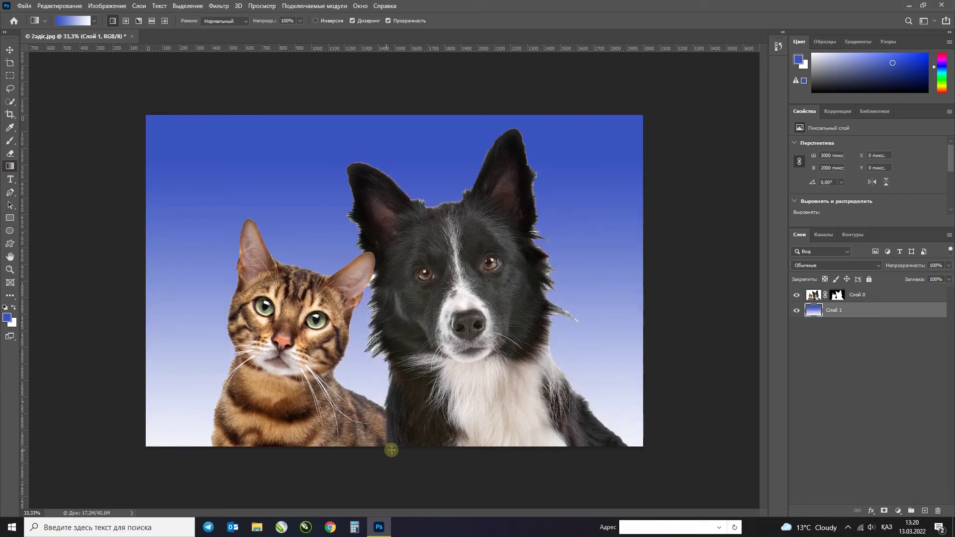
- Refine the dog's fur edges on the layer mask in Select and Mask, outputting decontaminated colors to a new layer with layer mask
double_click(837, 295)
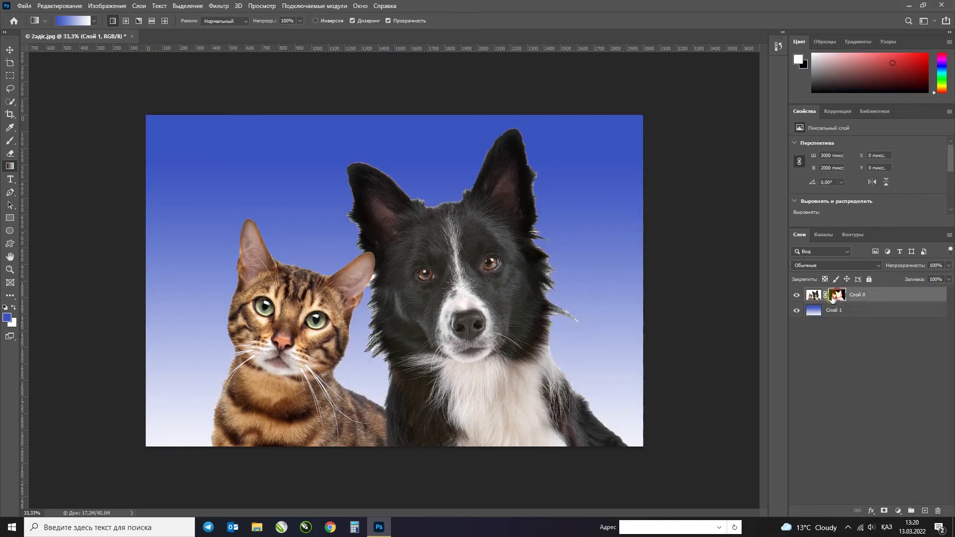
left_click(9, 68)
key("bracketright")
mouse_move(529, 232)
left_mouse_down()
mouse_move(555, 313)
mouse_move(569, 323)
mouse_move(553, 358)
mouse_move(622, 449)
left_mouse_up()
mouse_move(532, 205)
left_mouse_down()
mouse_move(496, 186)
mouse_move(365, 216)
mouse_move(349, 198)
mouse_move(351, 252)
mouse_move(371, 289)
mouse_move(363, 277)
mouse_move(362, 357)
mouse_move(368, 342)
mouse_move(375, 404)
mouse_move(372, 374)
left_mouse_up()
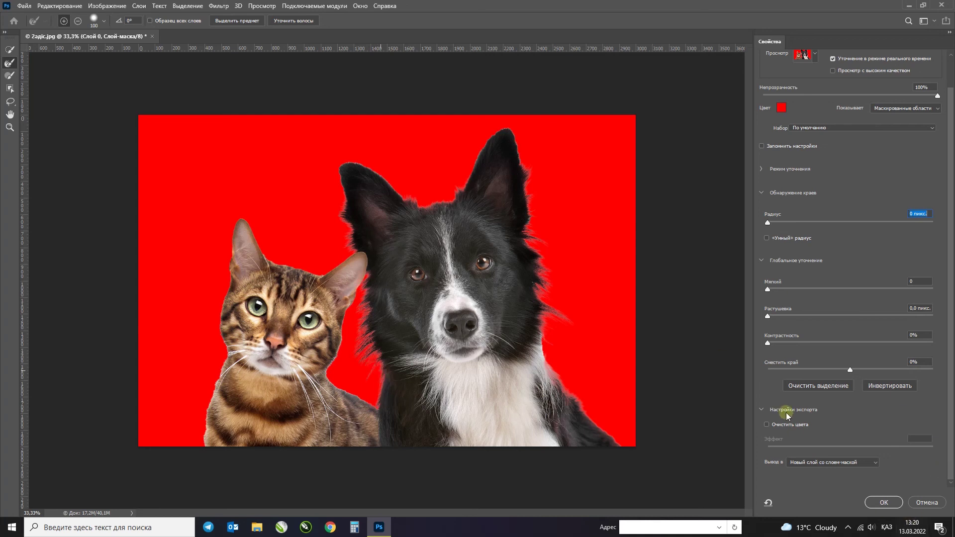
left_click(783, 426)
left_click(889, 504)
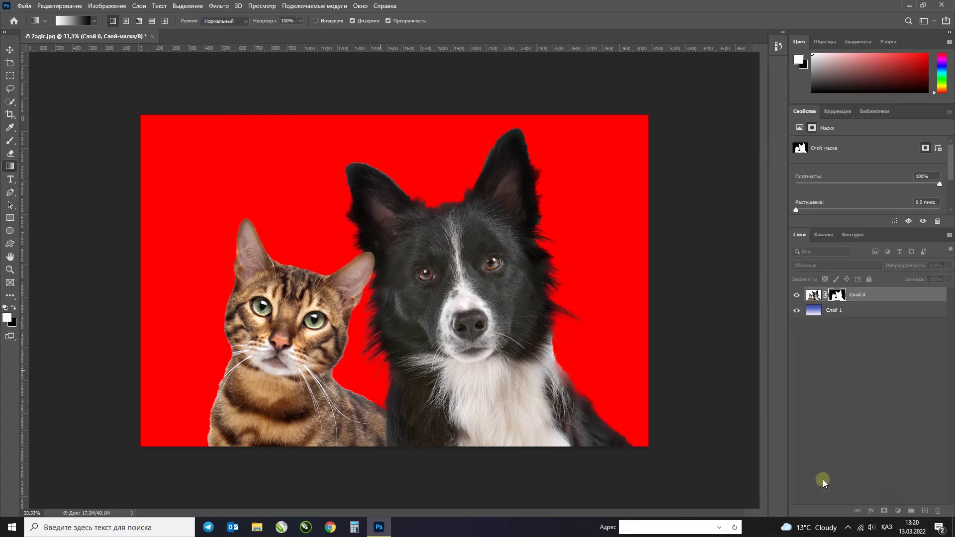
- Undock the cat-and-dog document into a floating window and widen it to show empty space beside the canvas
left_click(10, 50)
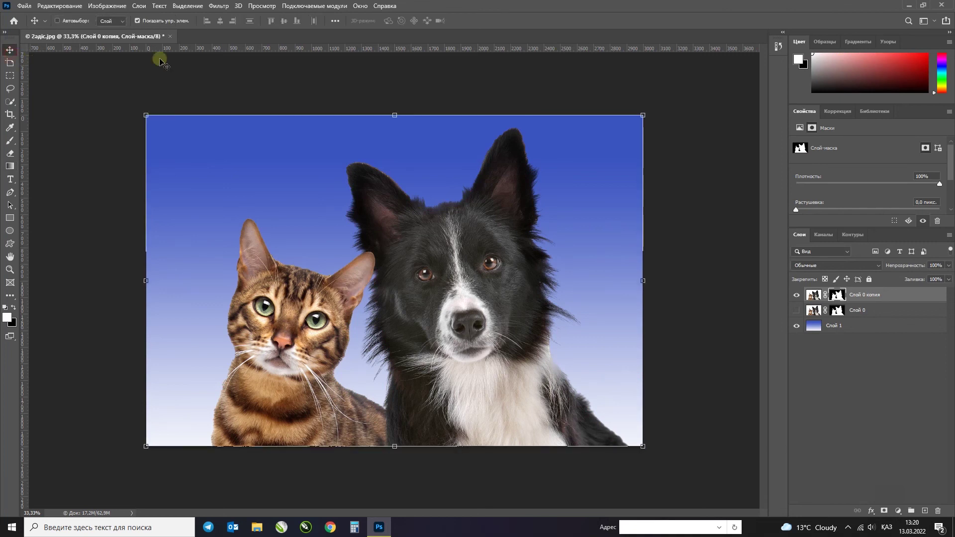
left_click_drag(224, 39, 364, 107)
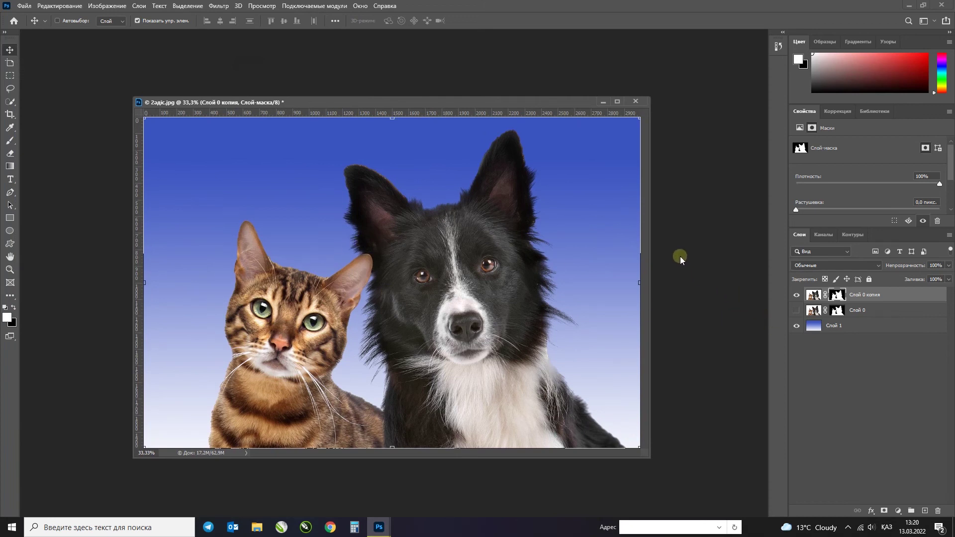
left_click_drag(651, 220, 723, 229)
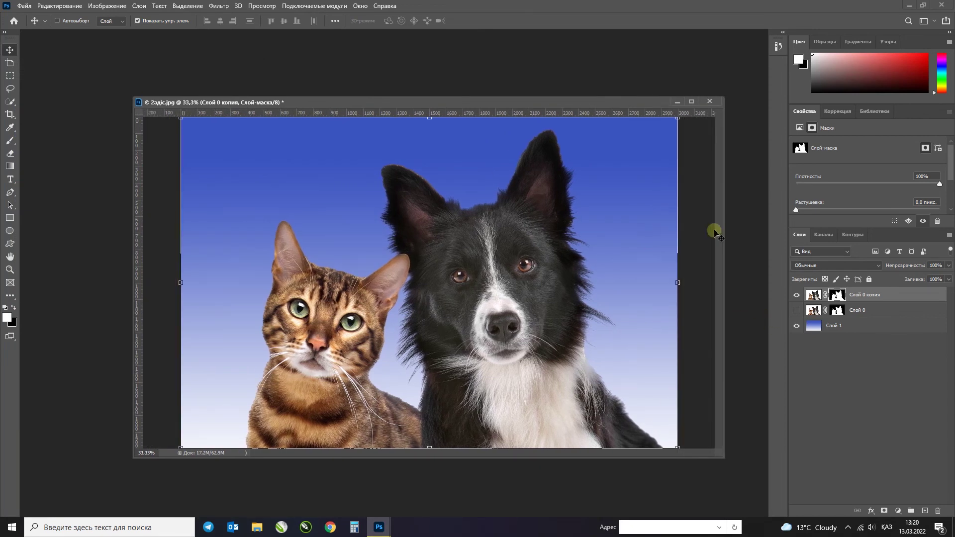